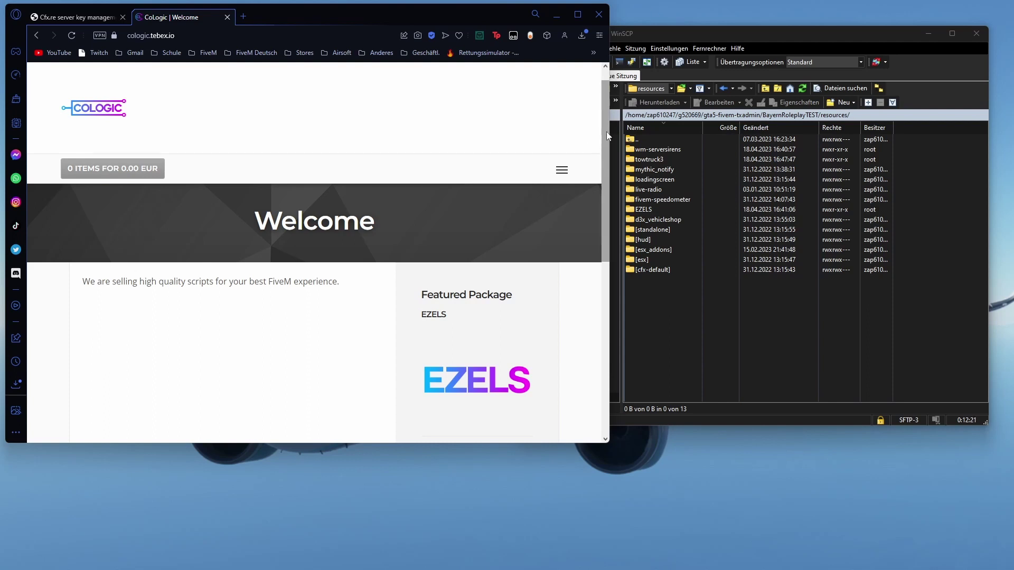
Open the featured EZELS package page in the CoLogic store
scroll(605, 137, down, 1)
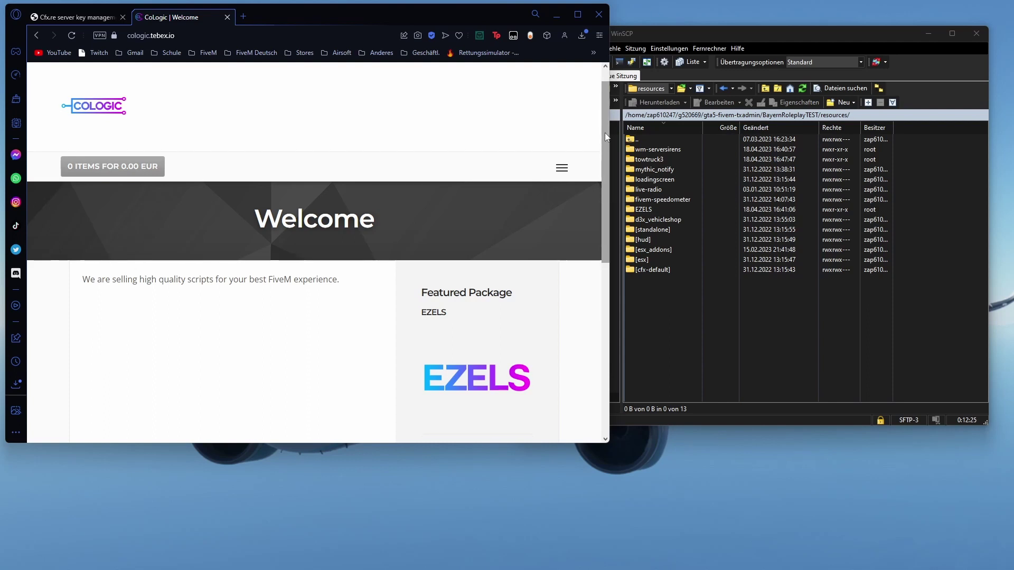
drag(606, 134, 583, 188)
click(521, 249)
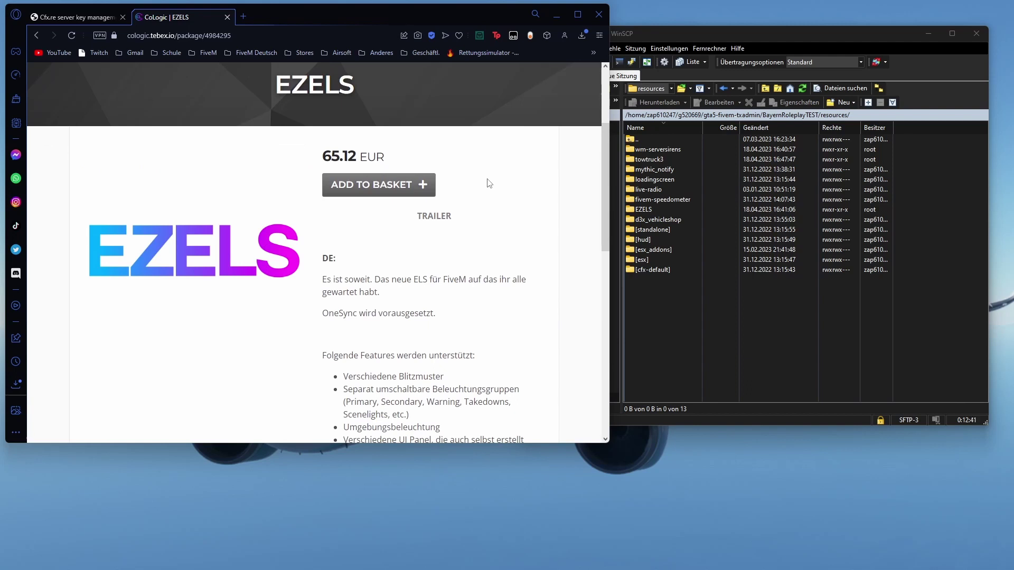
Sign in to the Cfx.re Keymaster and display the account's granted assets
click(62, 18)
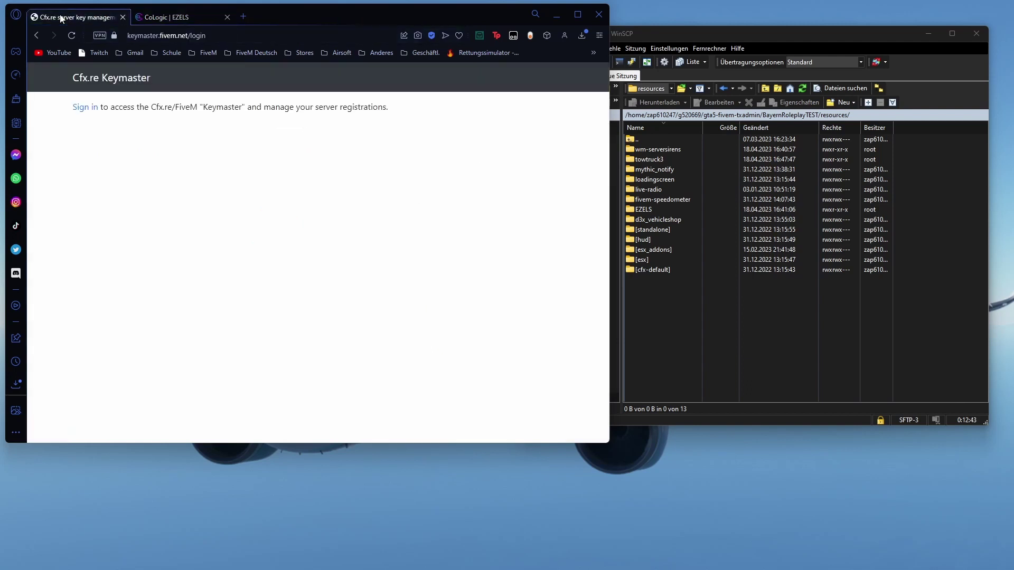
click(85, 107)
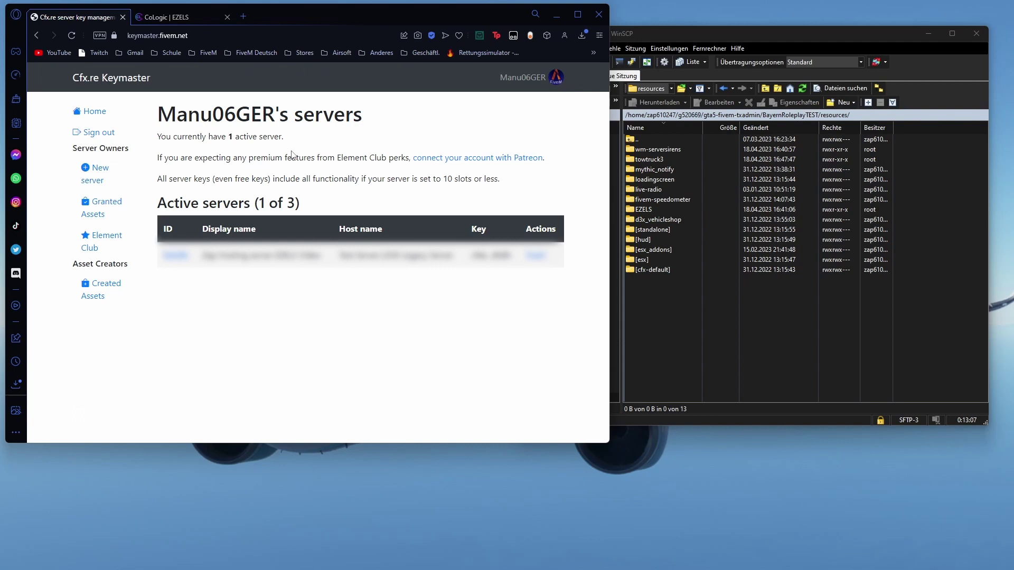
click(87, 205)
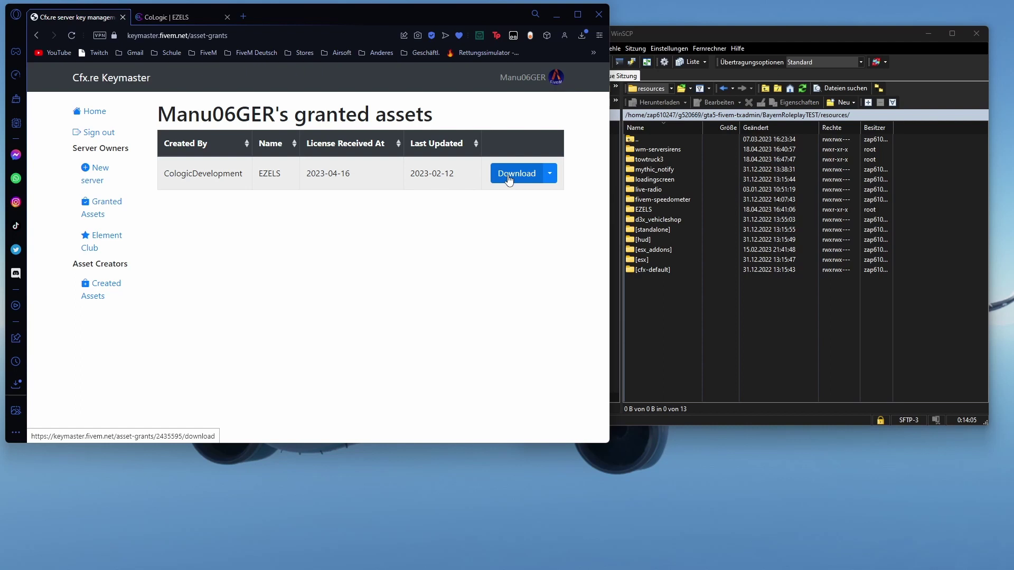
Check the EZELS asset's option for transferring it to another account, and dismiss it
click(550, 178)
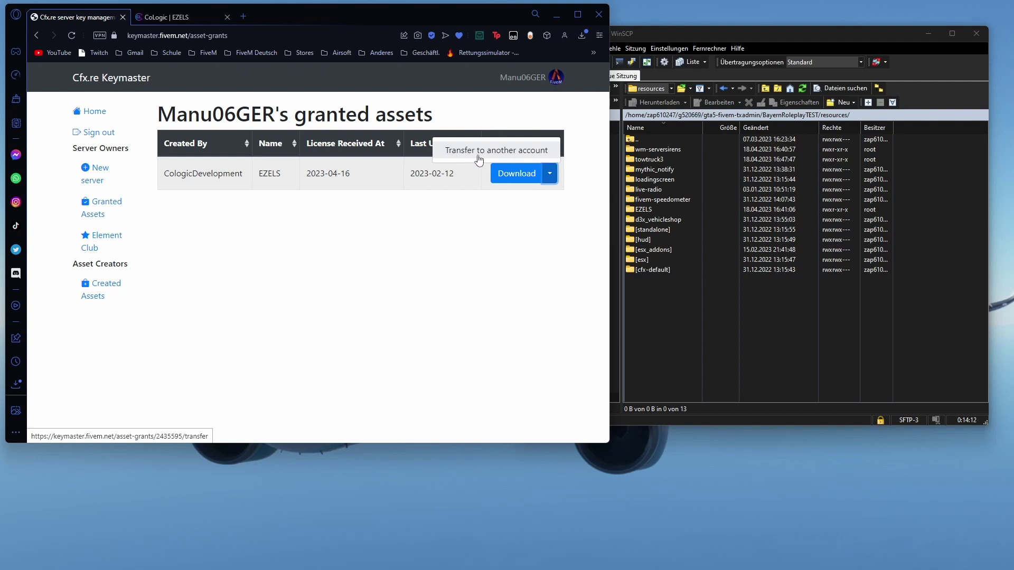
double_click(436, 117)
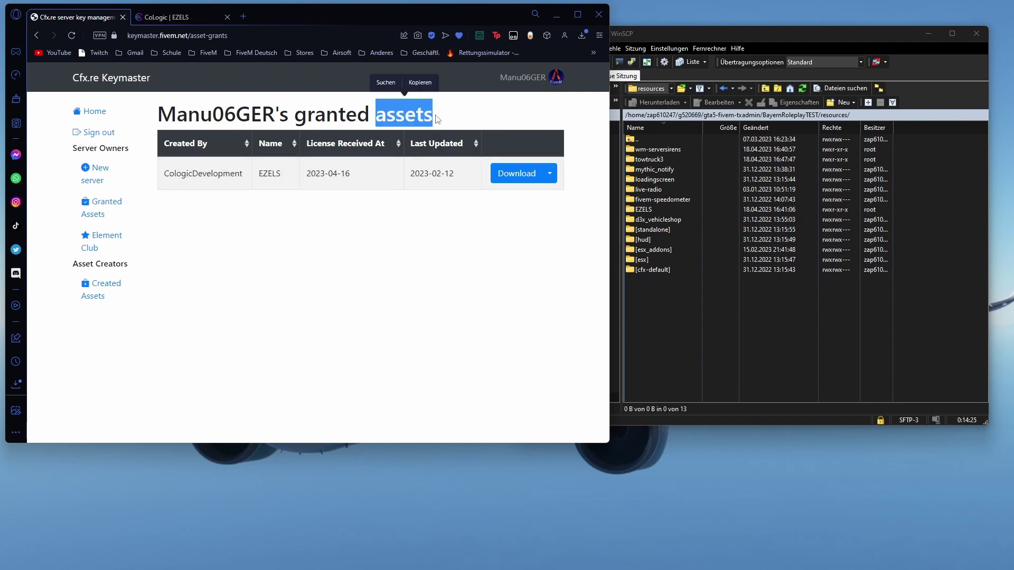
click(448, 204)
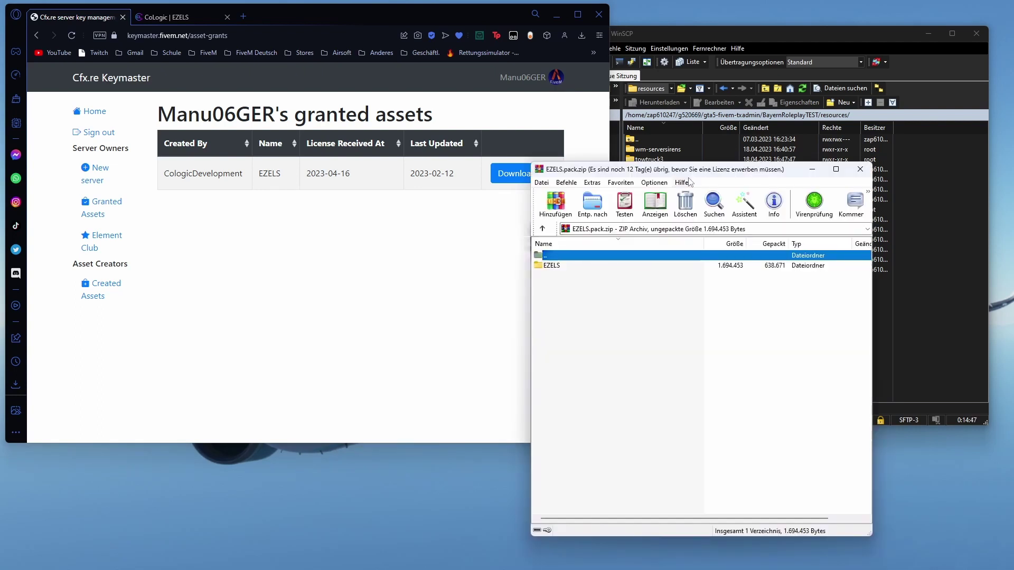
Examine the EZELS folder inside the downloaded EZELS.pack.zip archive and close the archive
drag(612, 169, 588, 163)
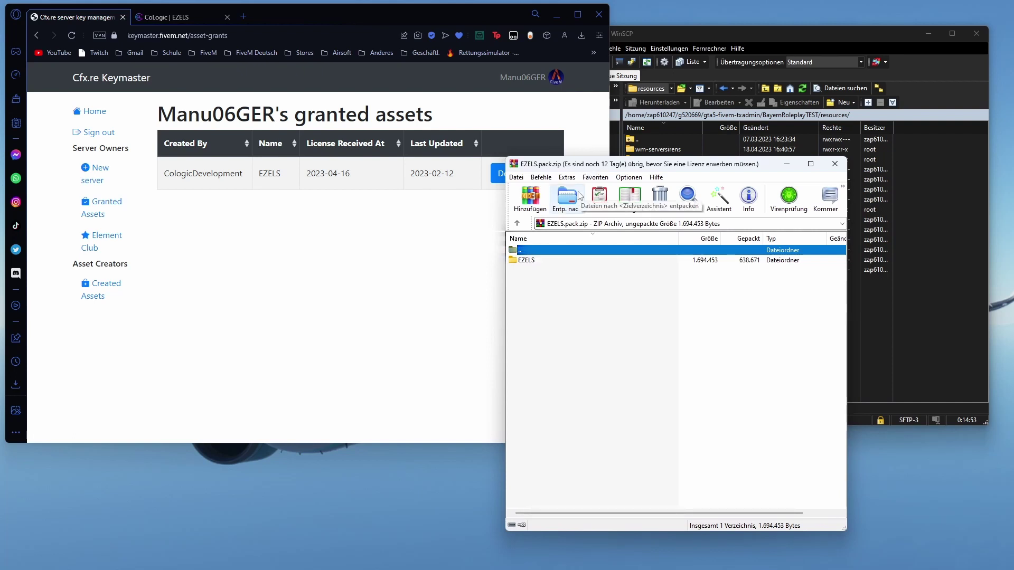
click(535, 262)
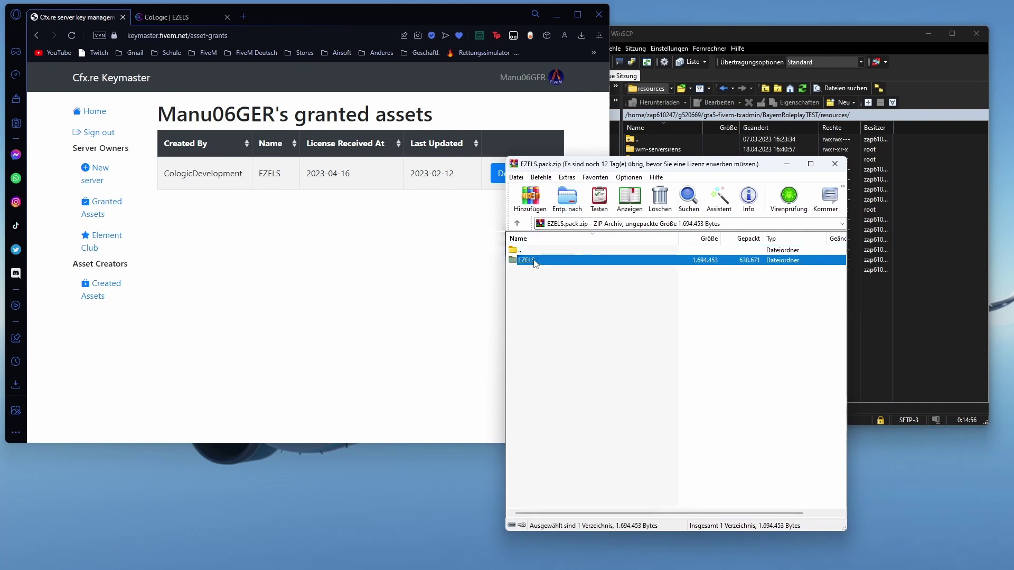
double_click(534, 262)
drag(621, 357, 592, 341)
double_click(553, 251)
drag(549, 169, 113, 151)
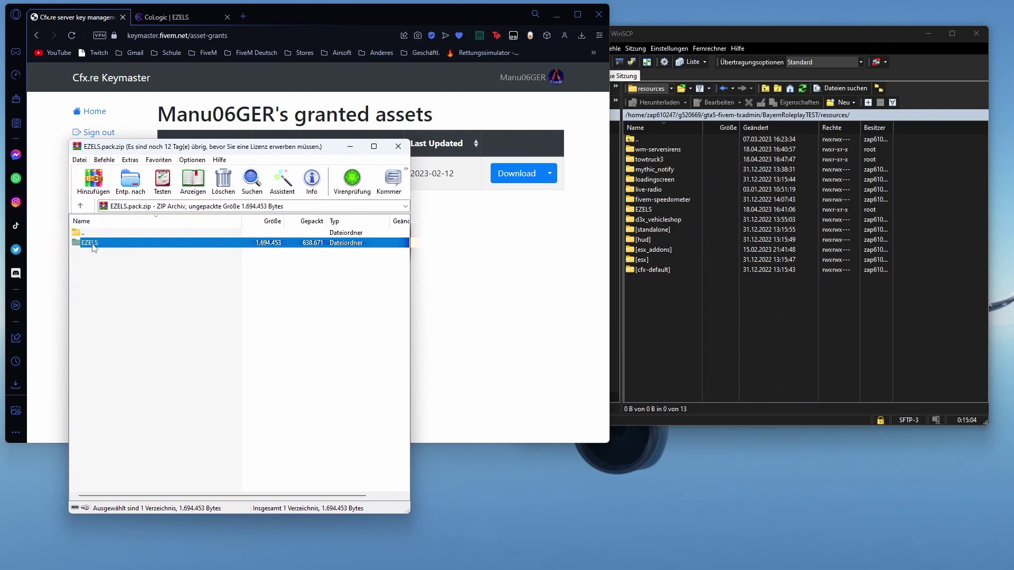
drag(94, 248, 180, 275)
click(398, 146)
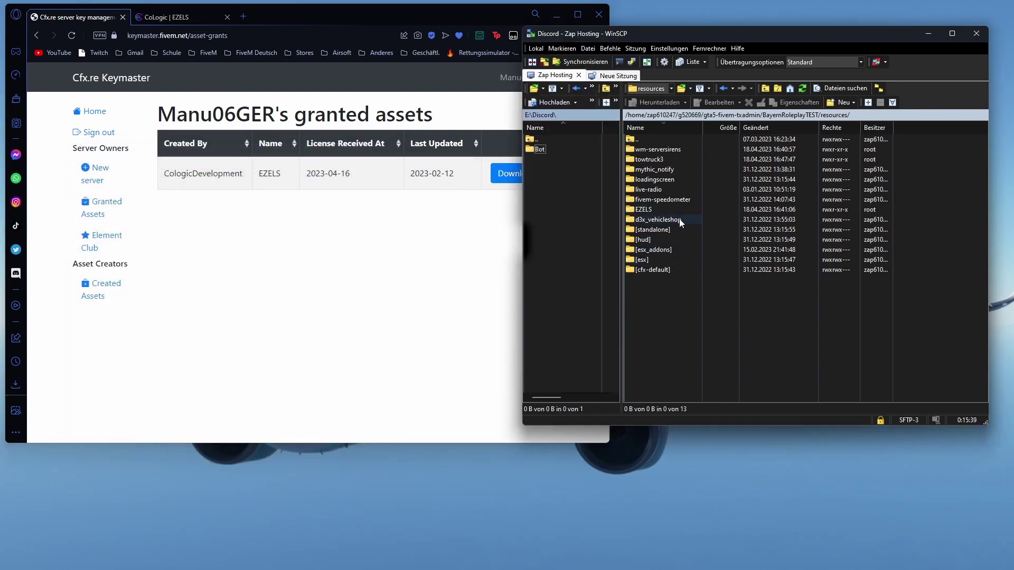
Open config.lua from the server's EZELS resource folder in the code editor and enlarge the editor window
double_click(651, 210)
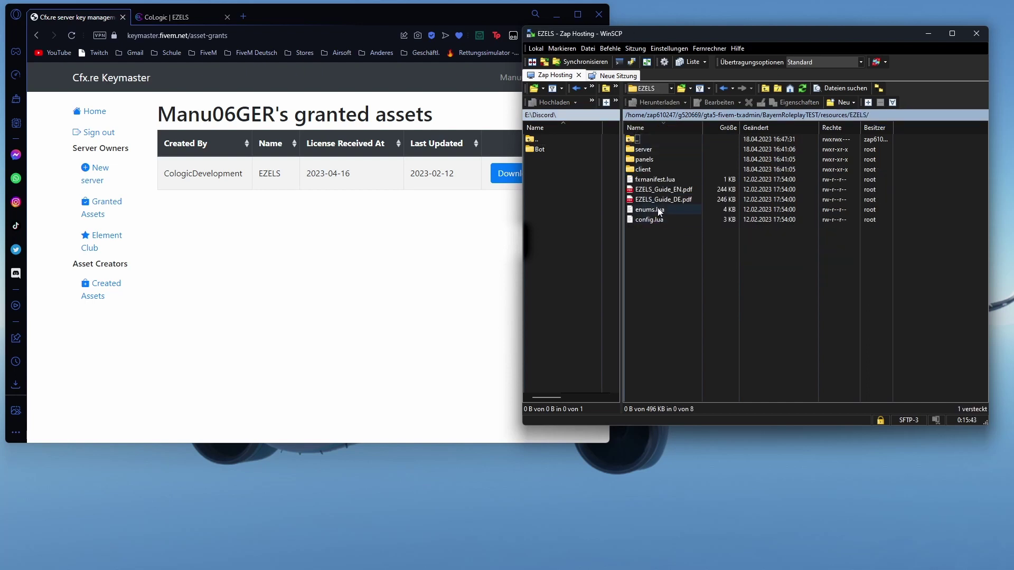
click(660, 222)
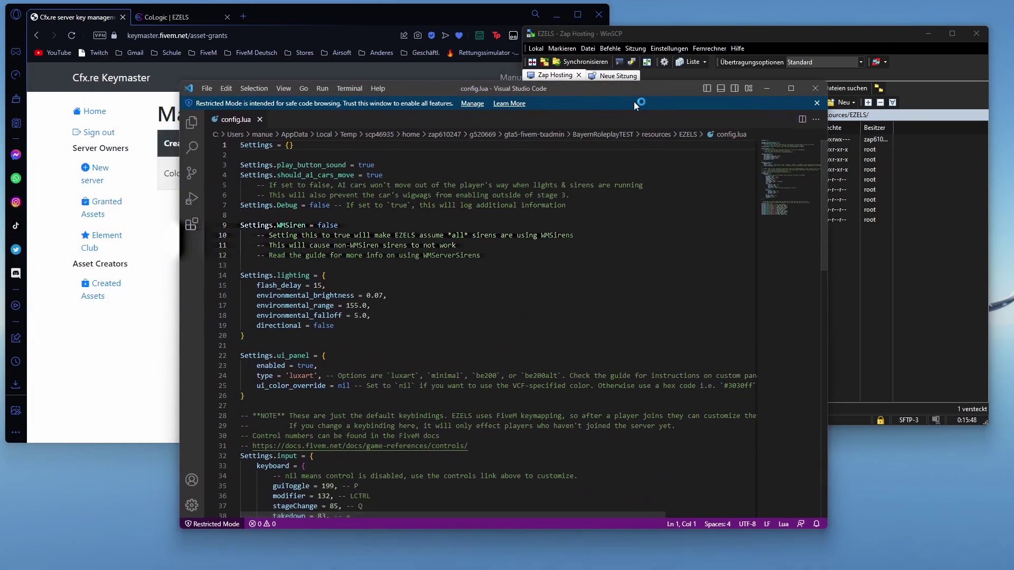
drag(181, 83, 50, 23)
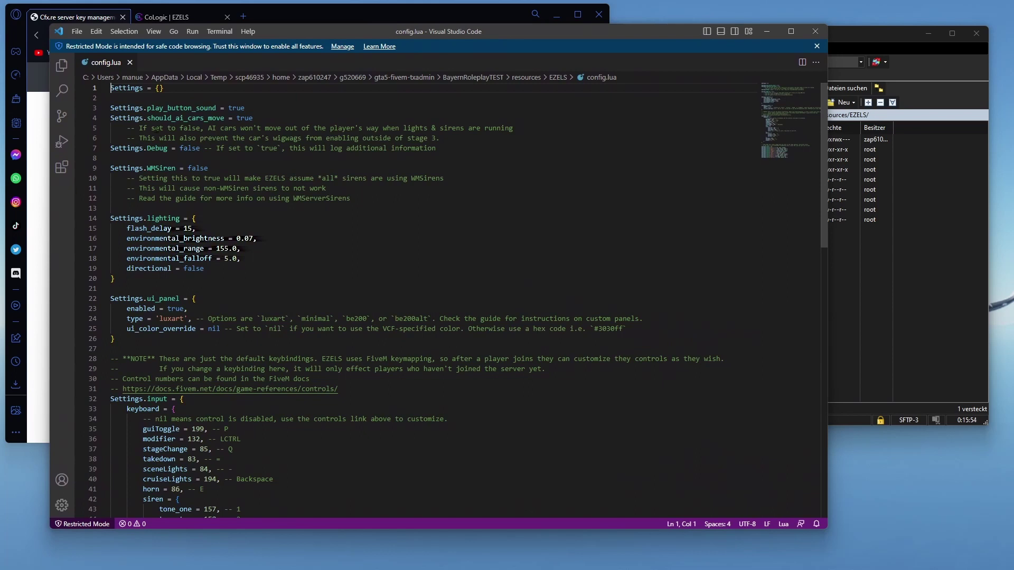
Review the play_button_sound, should_ai_cars_move, Debug and WMSiren settings in config.lua
drag(204, 108, 217, 108)
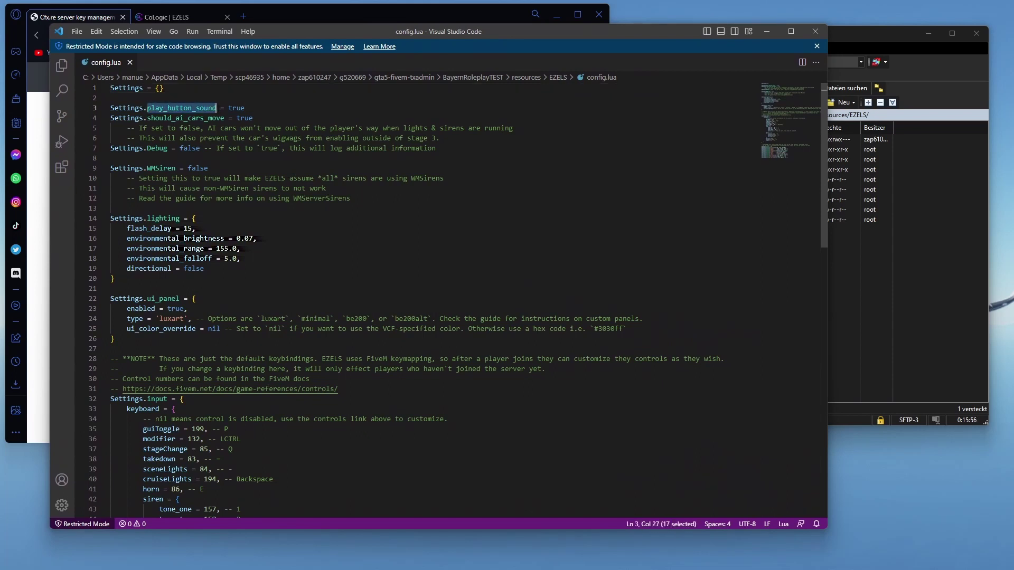
click(297, 109)
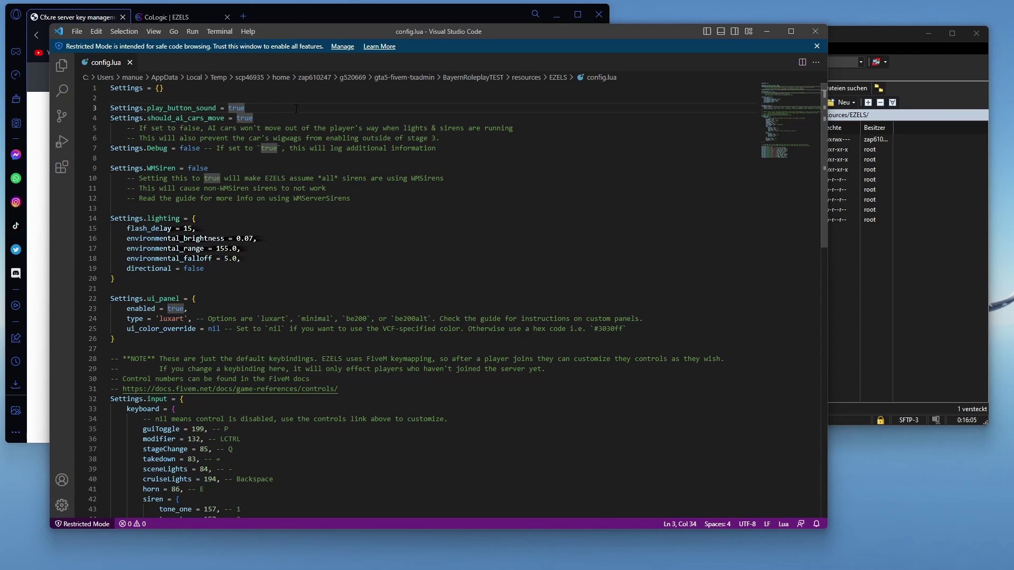
click(139, 108)
drag(147, 118, 229, 118)
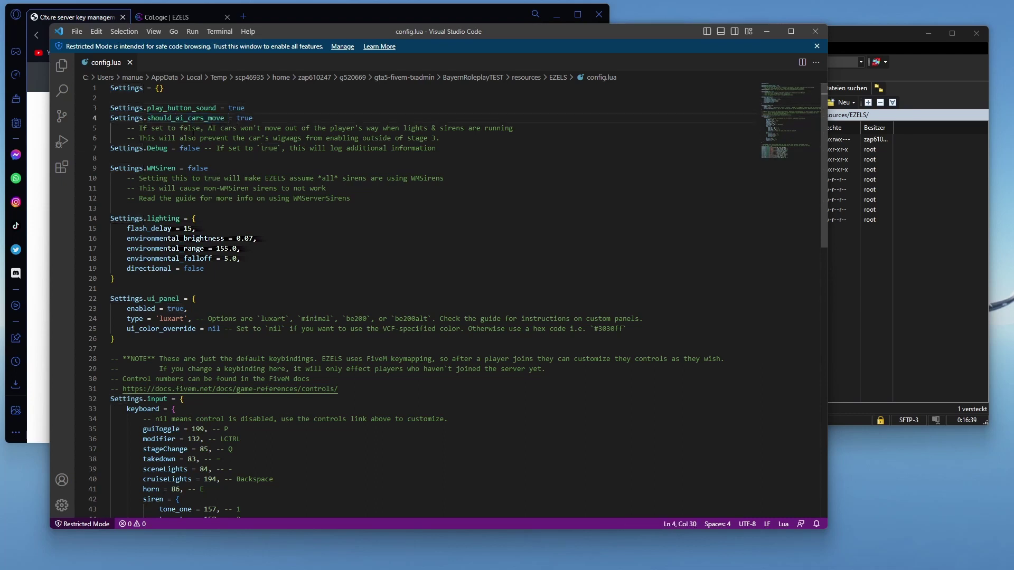
click(330, 128)
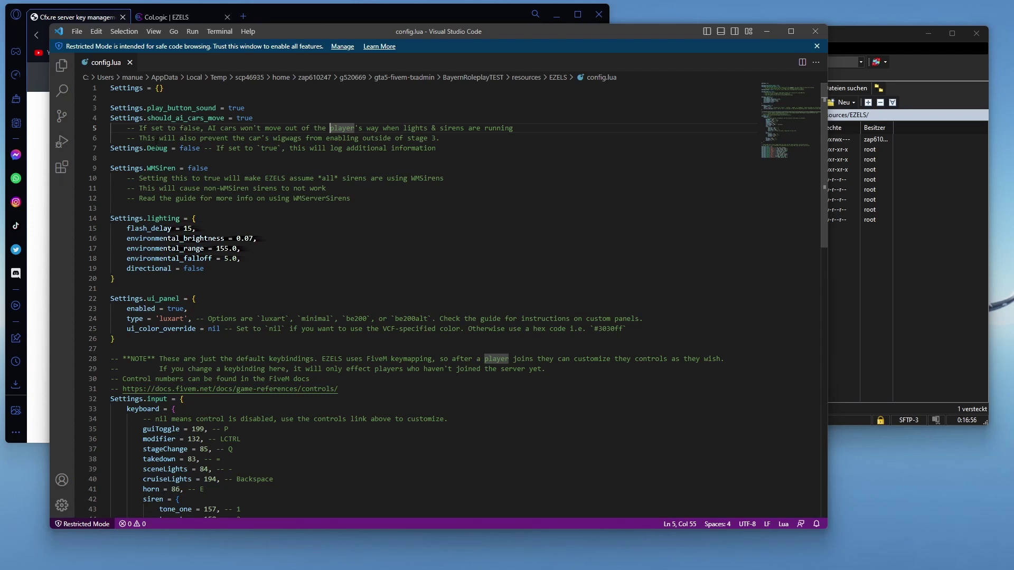
double_click(157, 148)
double_click(182, 149)
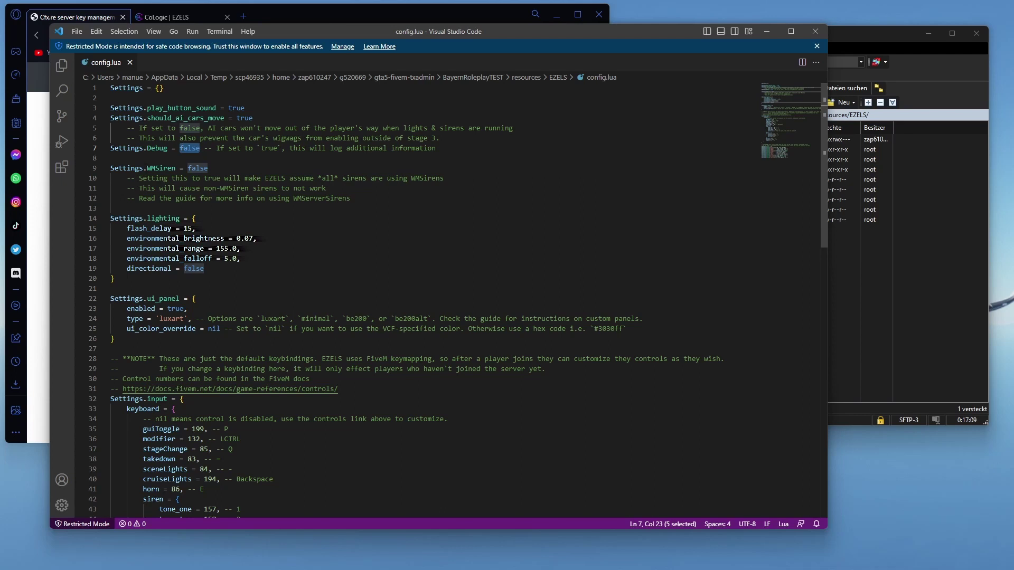
drag(110, 168, 176, 168)
click(219, 168)
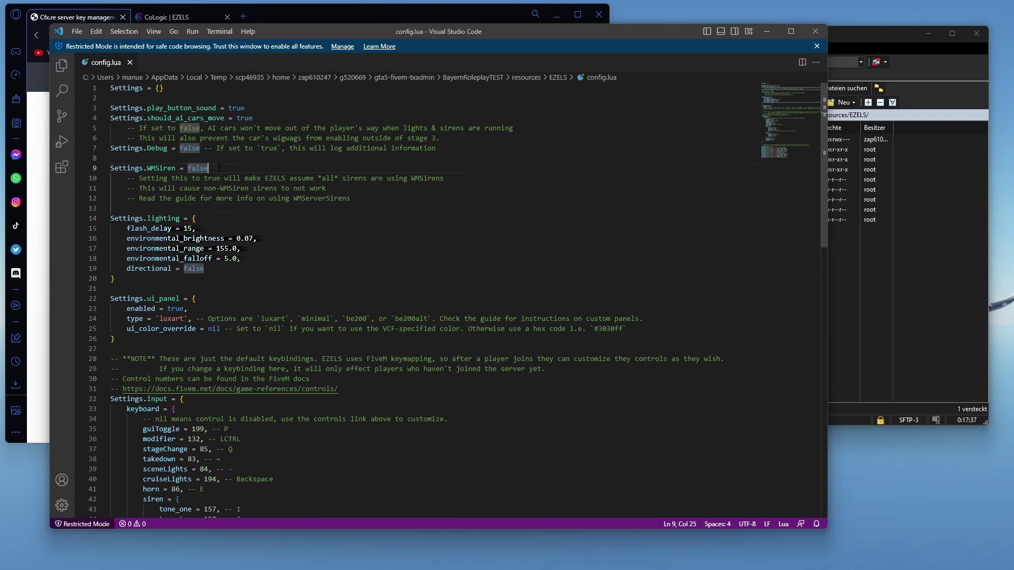
click(144, 211)
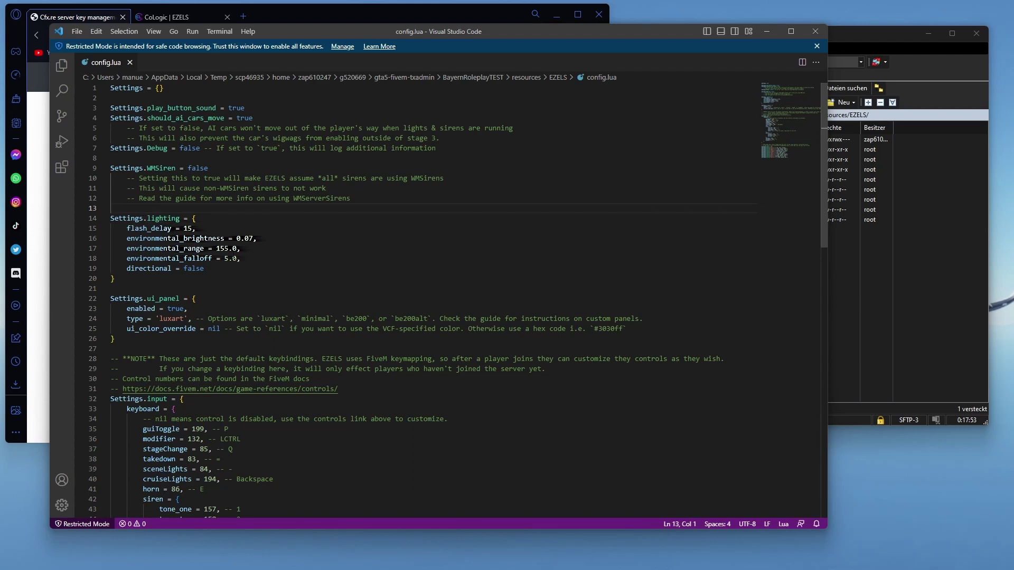
Examine the Settings.lighting block and the type and color options of Settings.ui_panel in config.lua
drag(205, 268, 110, 228)
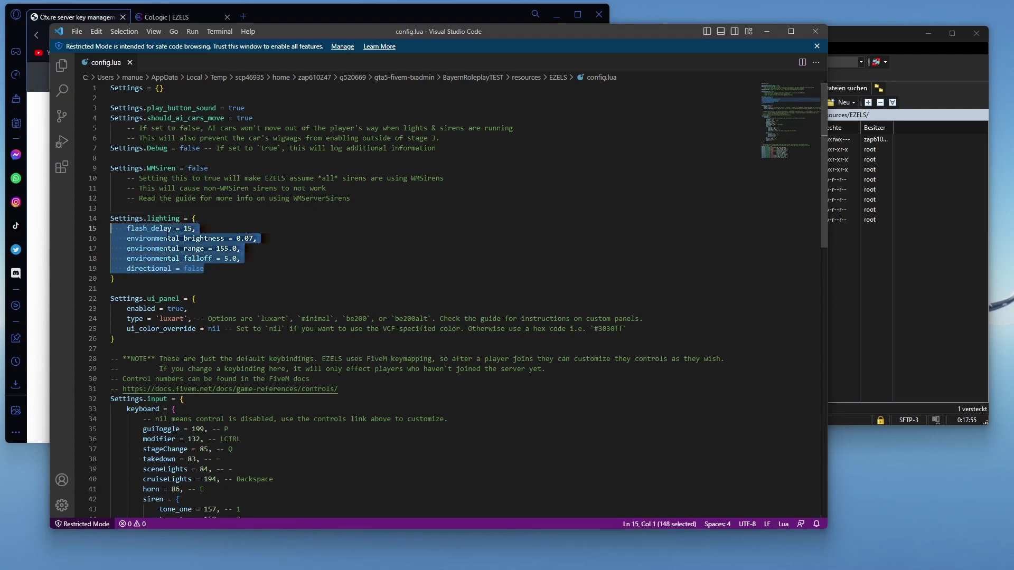
scroll(167, 237, down, 2)
click(130, 245)
double_click(165, 247)
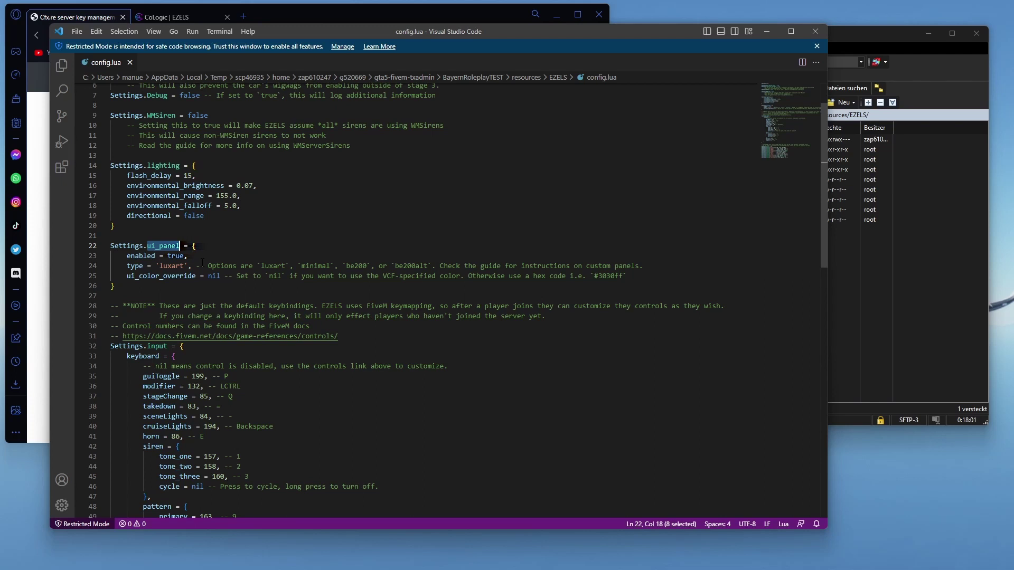
drag(634, 276, 180, 266)
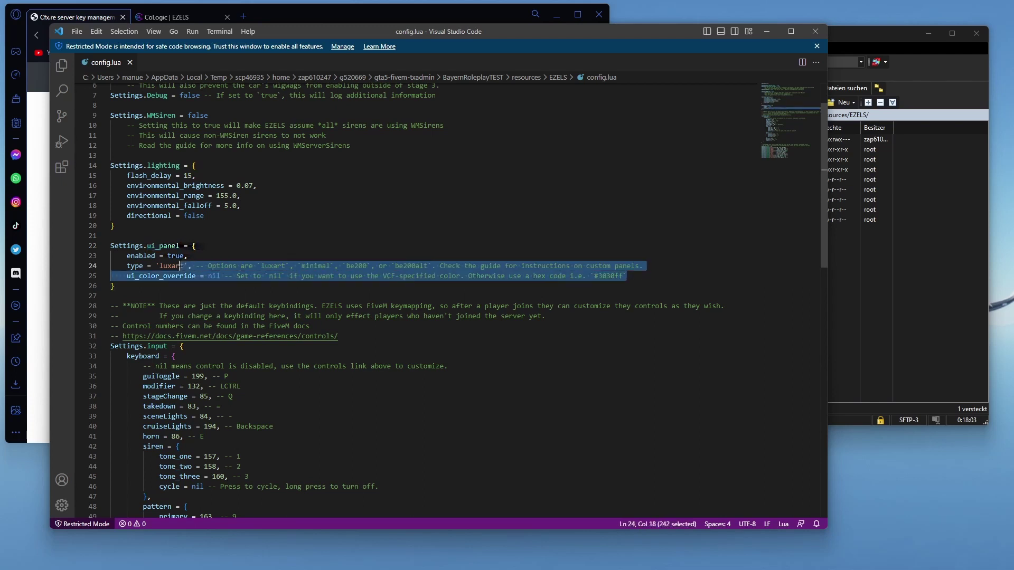
click(193, 266)
Review the keyboard bindings, the FiveM controls documentation link and the RGB color definitions in config.lua
scroll(275, 241, down, 6)
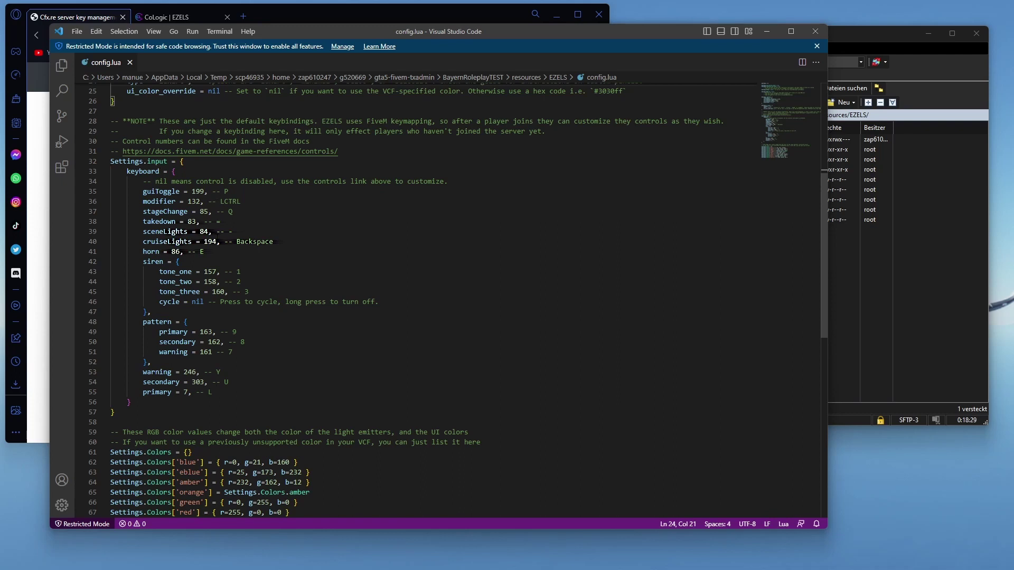
double_click(204, 211)
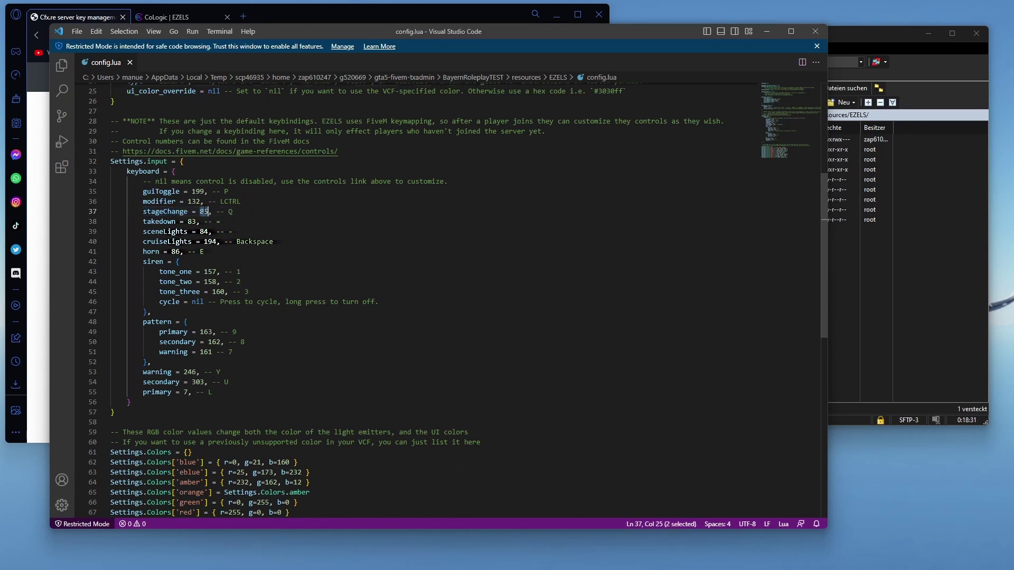
drag(156, 151, 340, 153)
click(338, 152)
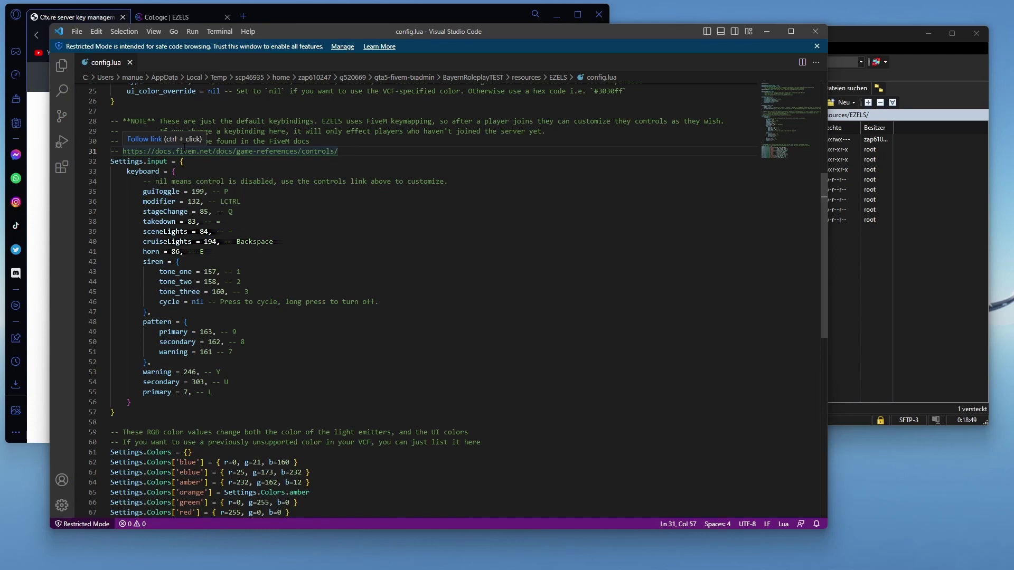
click(228, 141)
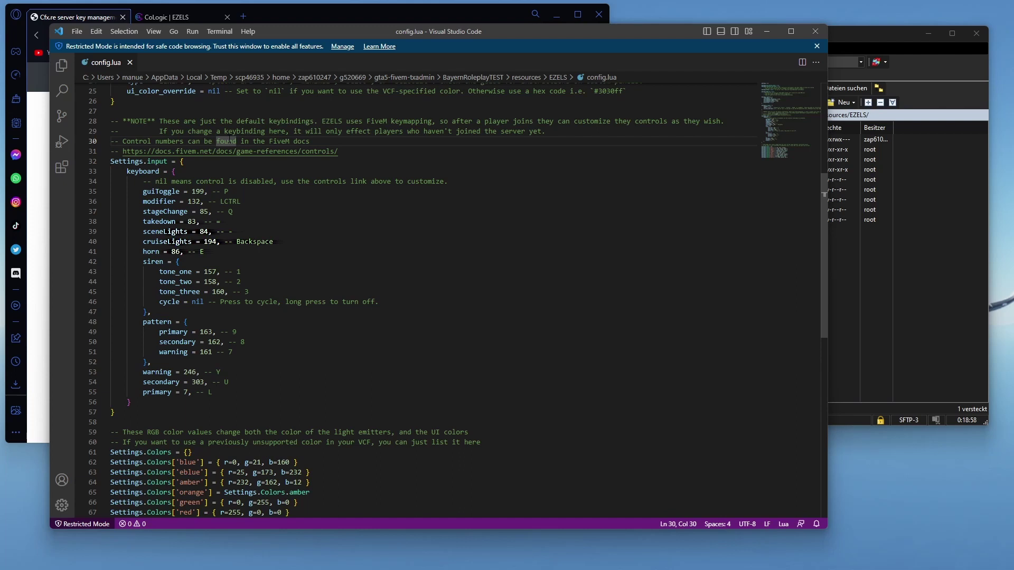
scroll(183, 230, down, 1)
scroll(182, 230, down, 4)
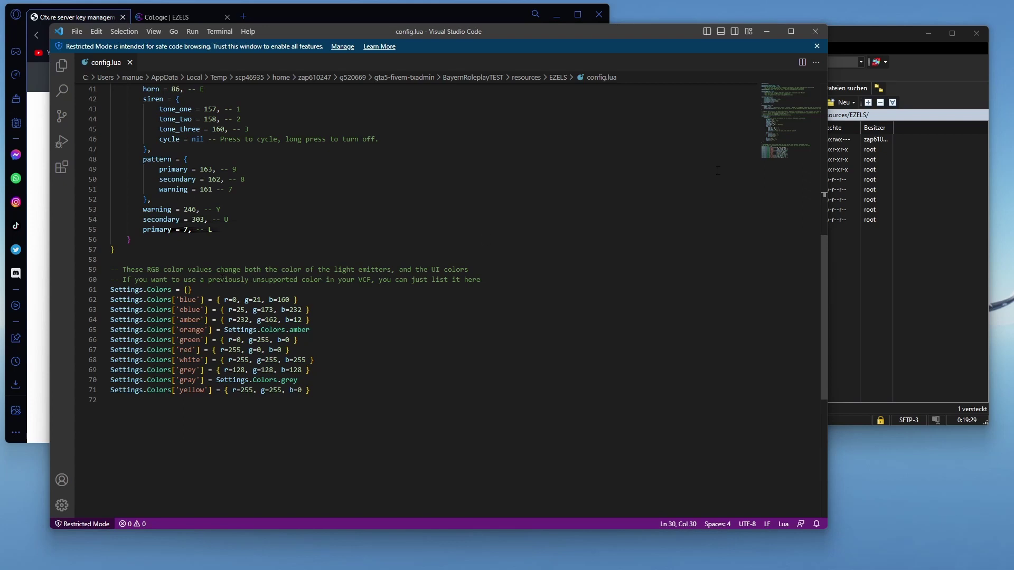
drag(773, 141, 771, 123)
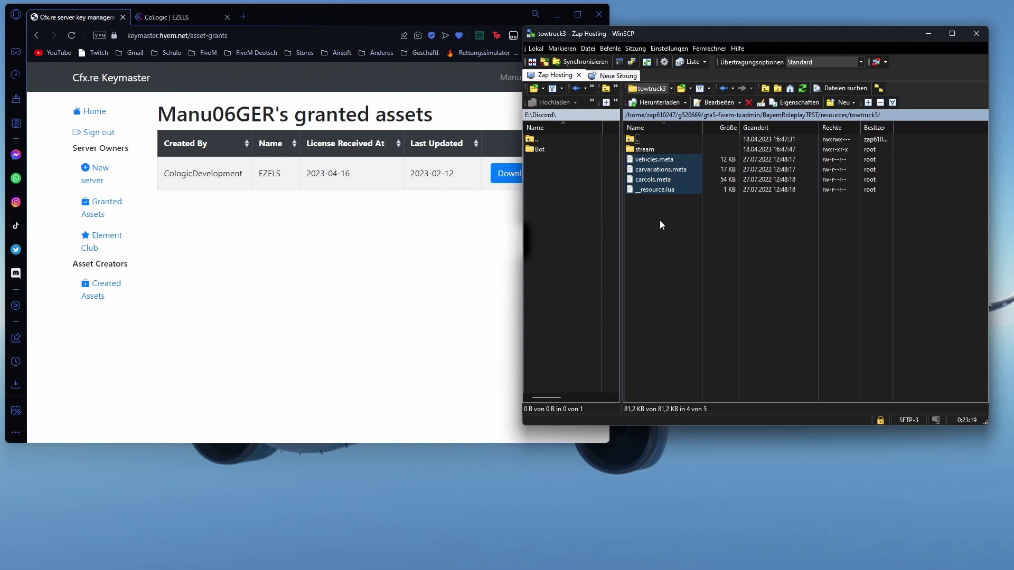
In WinSCP, inspect the stream folder of the towtruck3 resource and return to the towtruck3 folder
click(660, 220)
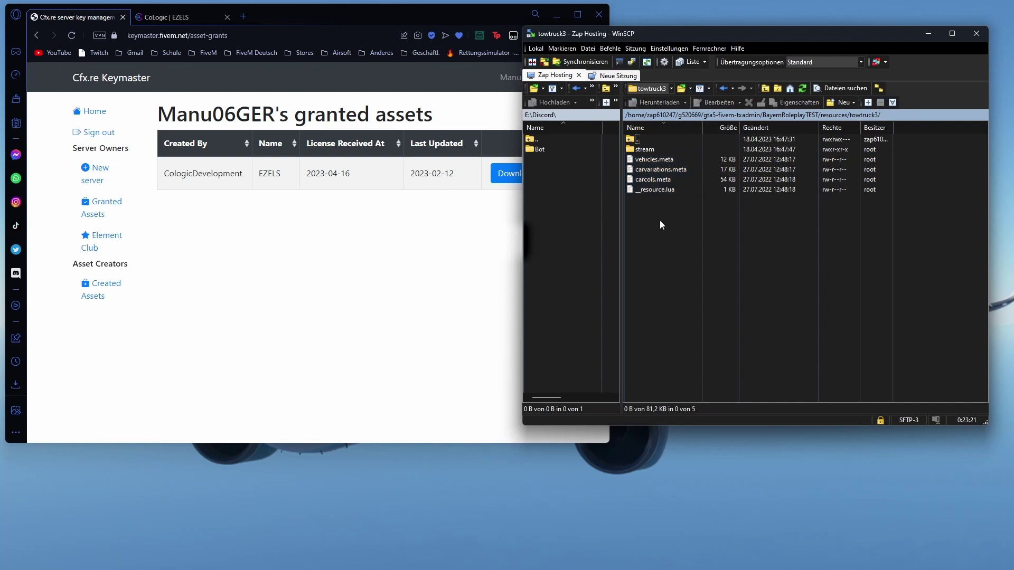
double_click(655, 150)
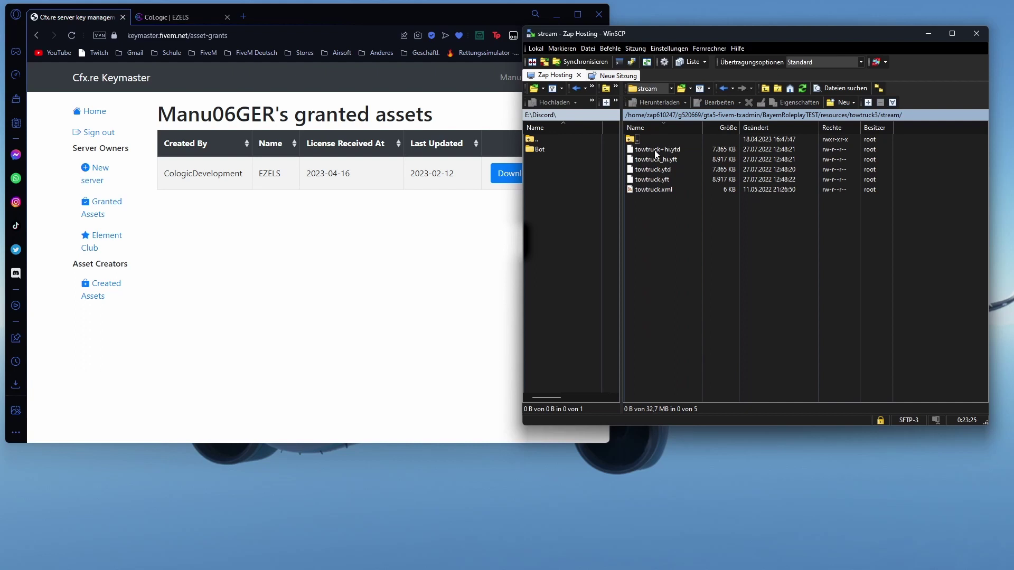
key(BackSpace)
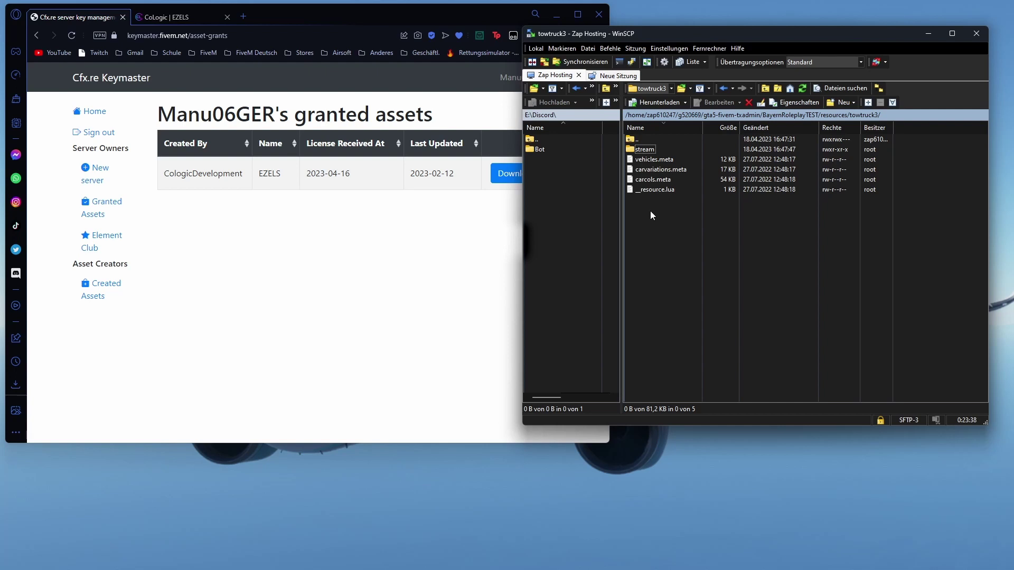
Create a new folder named common in the towtruck3 resource directory
right_click(651, 211)
mouse_move(687, 280)
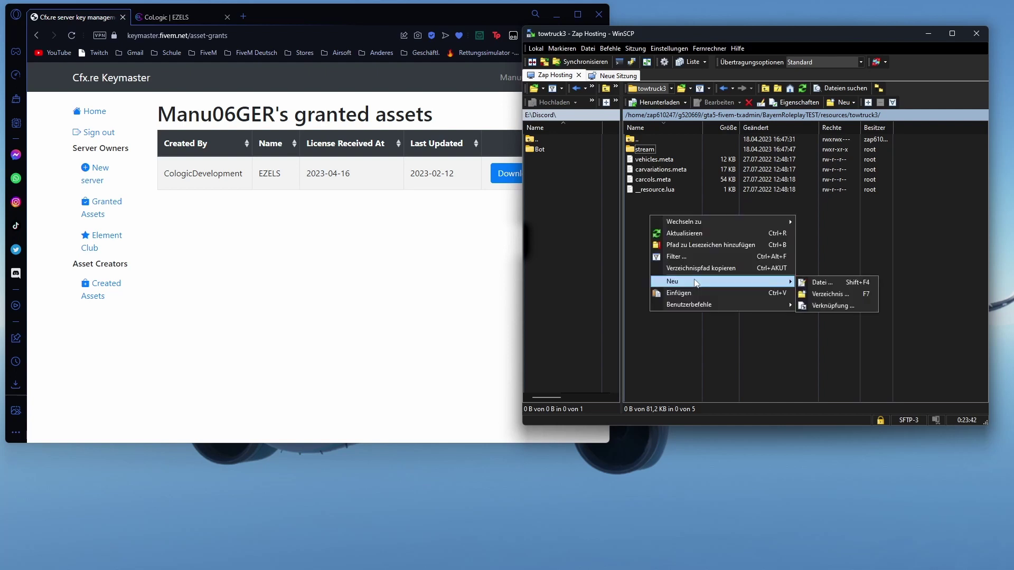
click(828, 297)
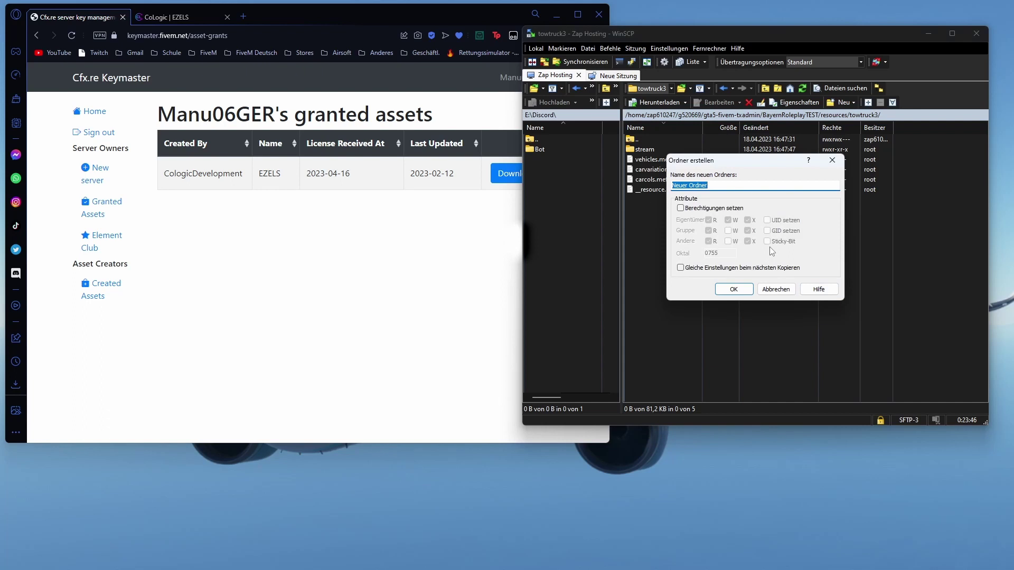
text(common)
key(Return)
Create a second folder named els in the towtruck3 resource directory
right_click(656, 222)
mouse_move(714, 287)
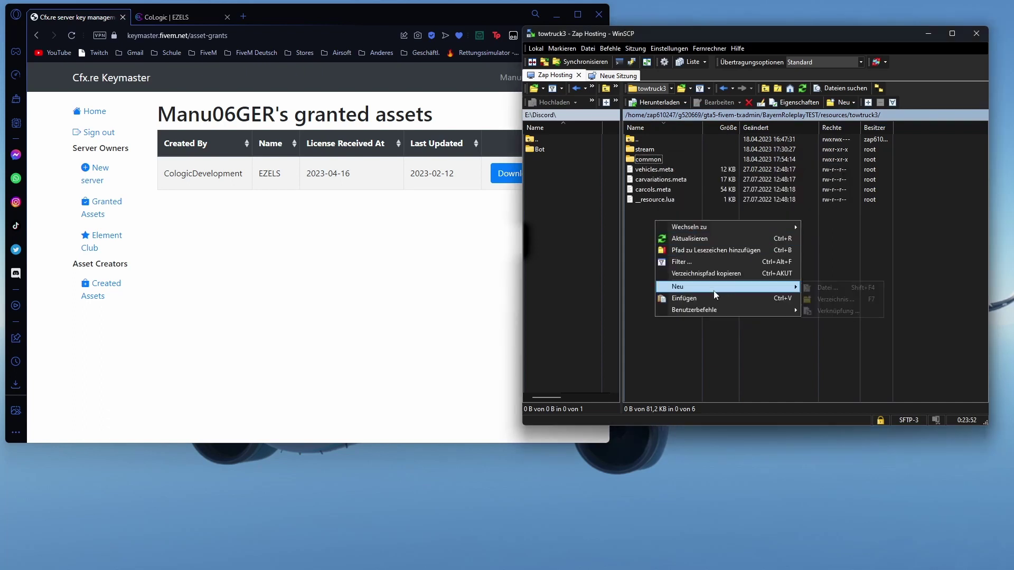
click(831, 300)
text(els)
key(Return)
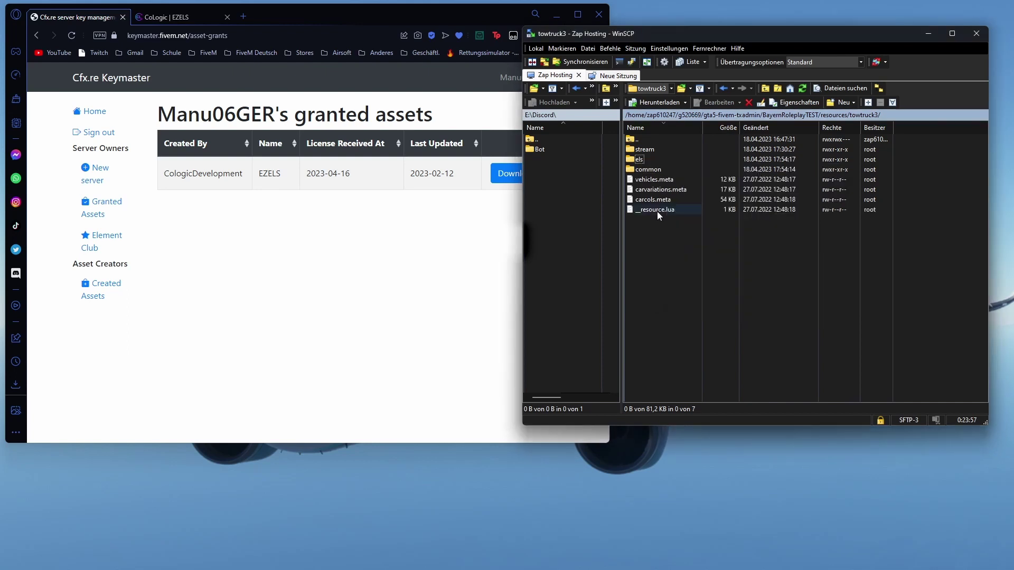
Move vehicles.meta, carvariations.meta and carcols.meta into the common folder
click(653, 199)
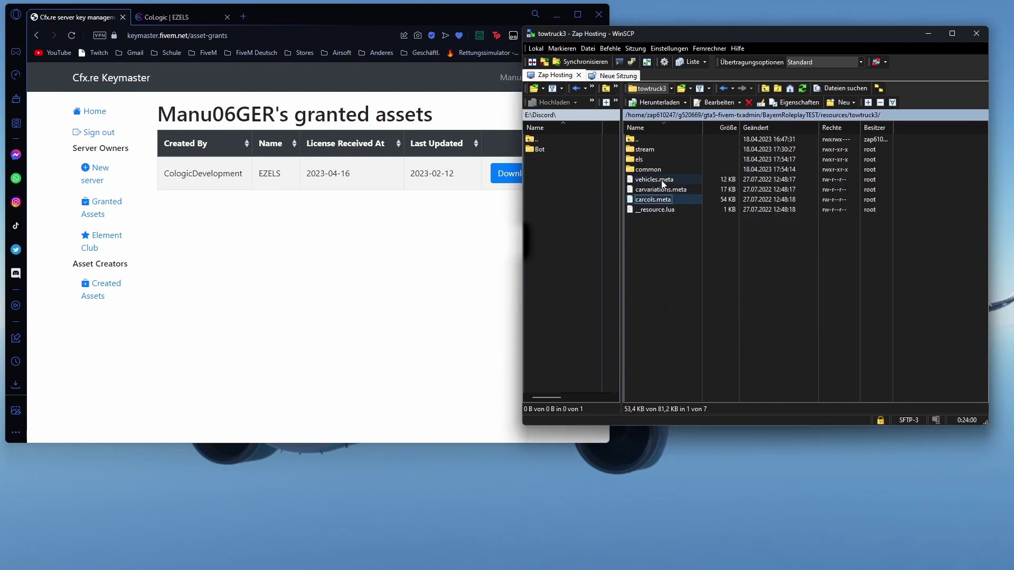
ctrl+click(654, 179)
ctrl+click(666, 189)
drag(666, 189, 655, 170)
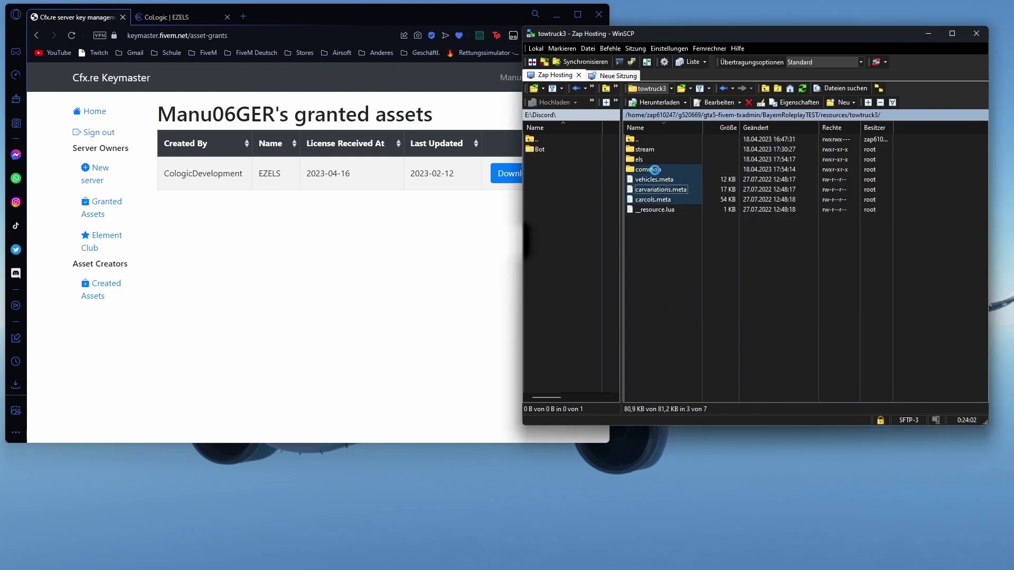
Move towtruck.xml from the stream folder into the els folder and return to the towtruck3 directory
double_click(646, 150)
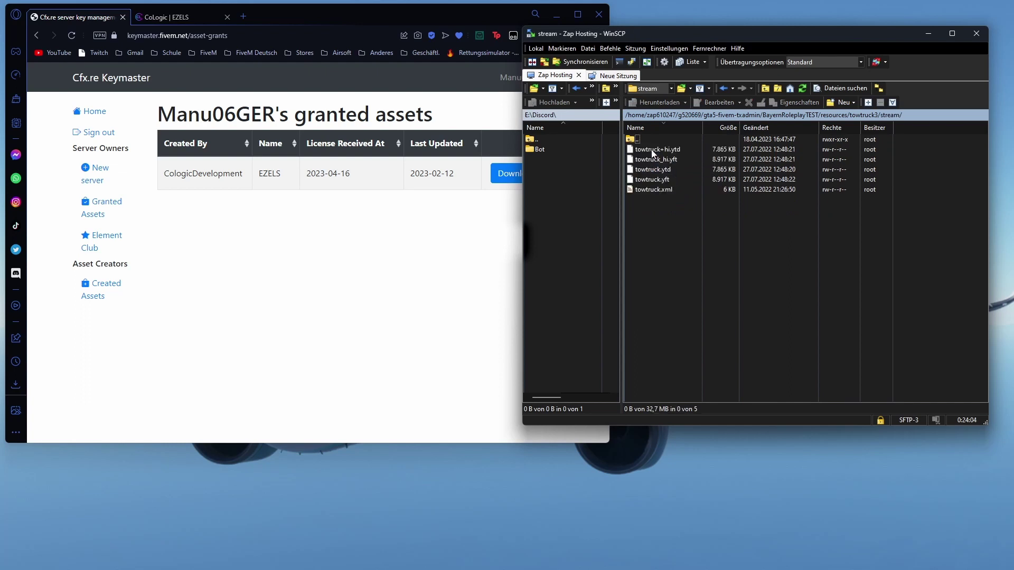
click(658, 190)
drag(660, 189, 670, 186)
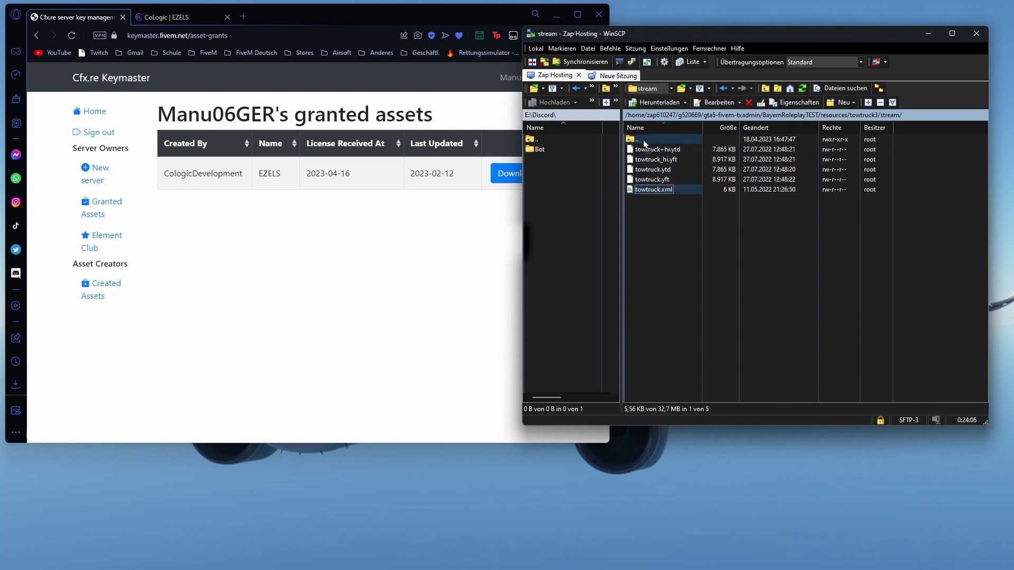
key(BackSpace)
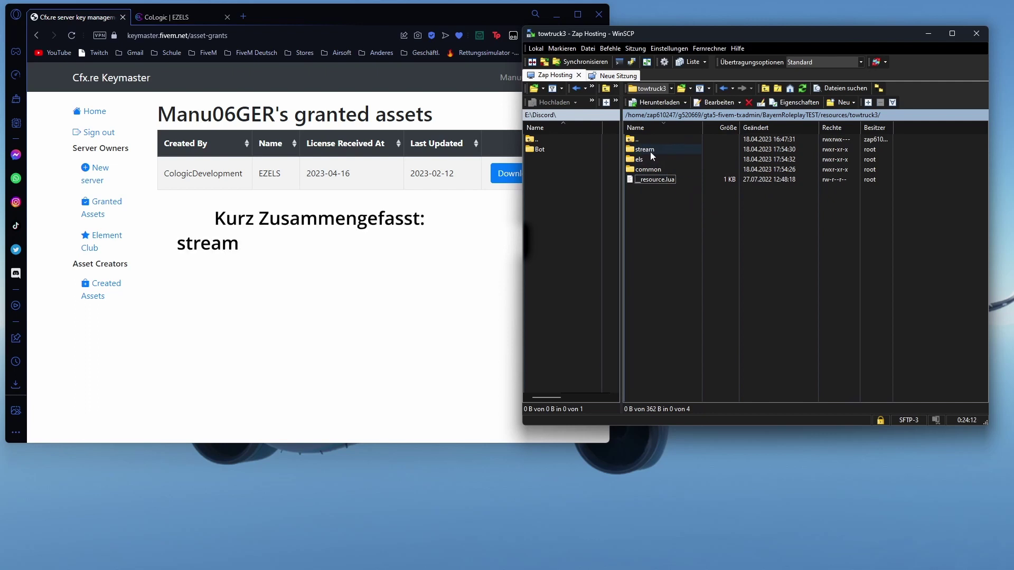
Check the contents of the stream, els and common folders in towtruck3
double_click(648, 151)
drag(714, 252, 631, 147)
click(683, 211)
double_click(661, 139)
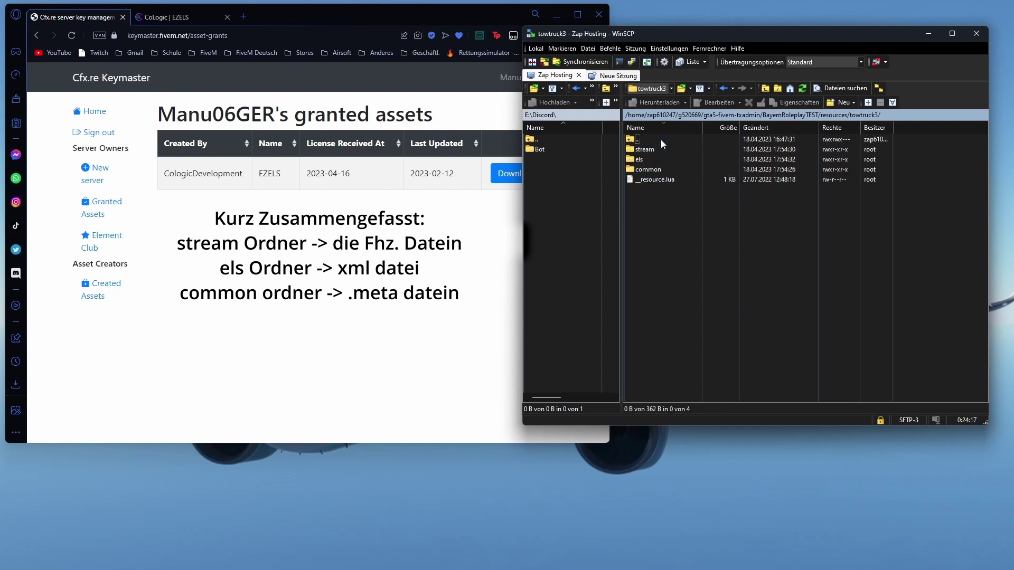
double_click(659, 157)
mouse_move(668, 151)
mouse_down()
mouse_move(647, 148)
mouse_move(651, 156)
mouse_up()
click(651, 141)
double_click(652, 140)
double_click(655, 150)
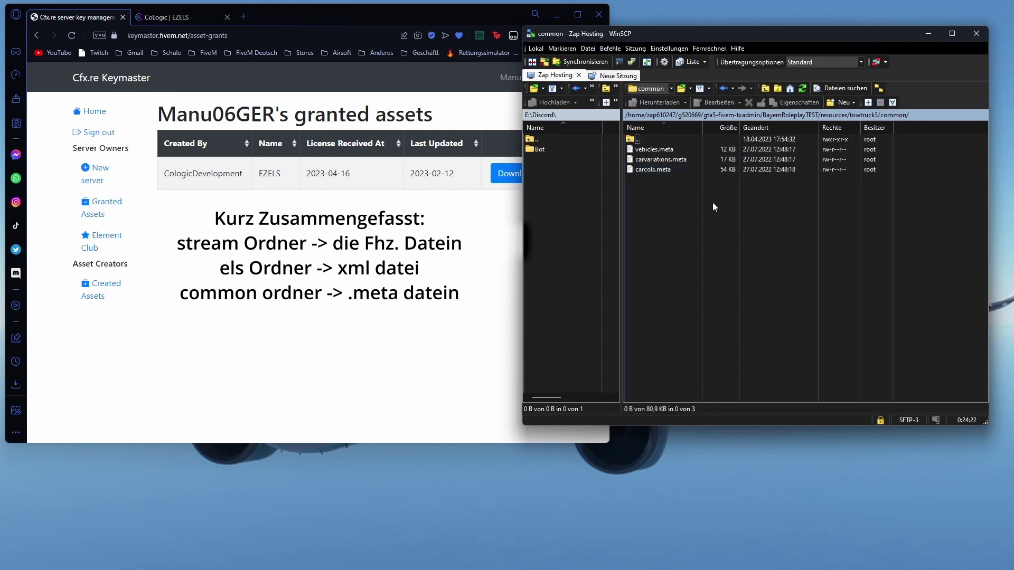
drag(714, 203, 674, 224)
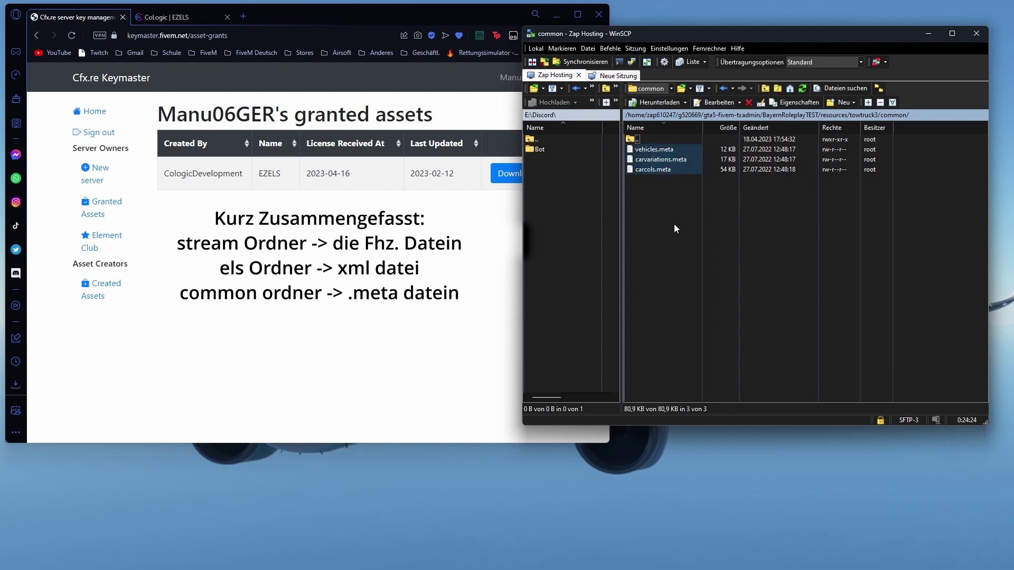
double_click(654, 135)
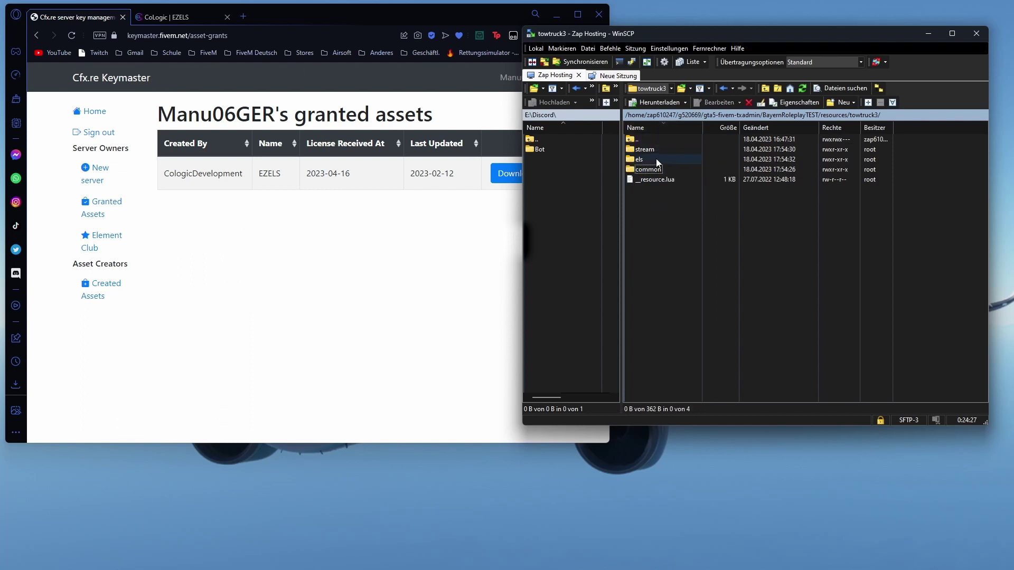
Compare the file names of the vehicle model files in stream with the XML file in els
double_click(658, 150)
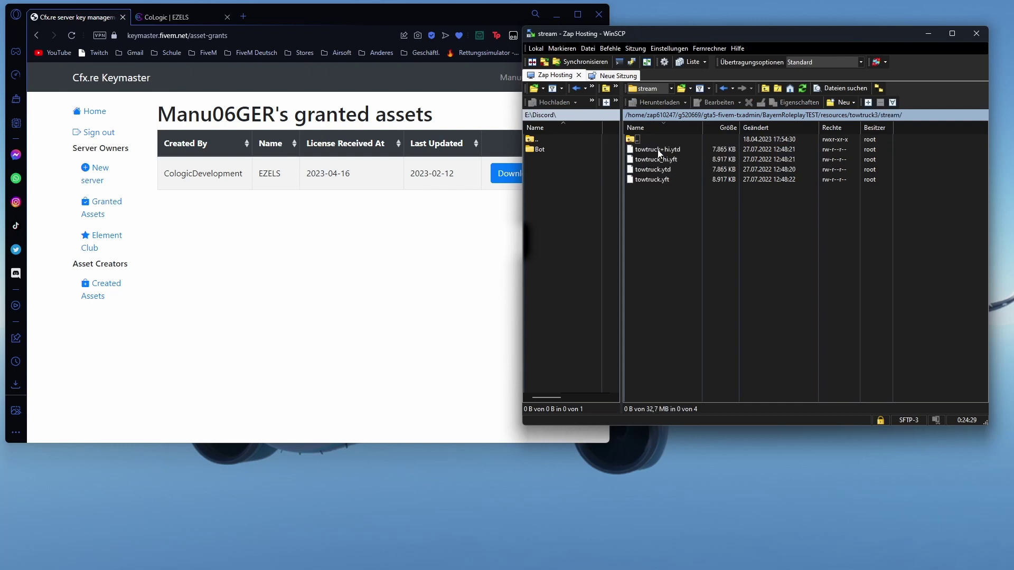
drag(704, 227, 642, 149)
double_click(647, 140)
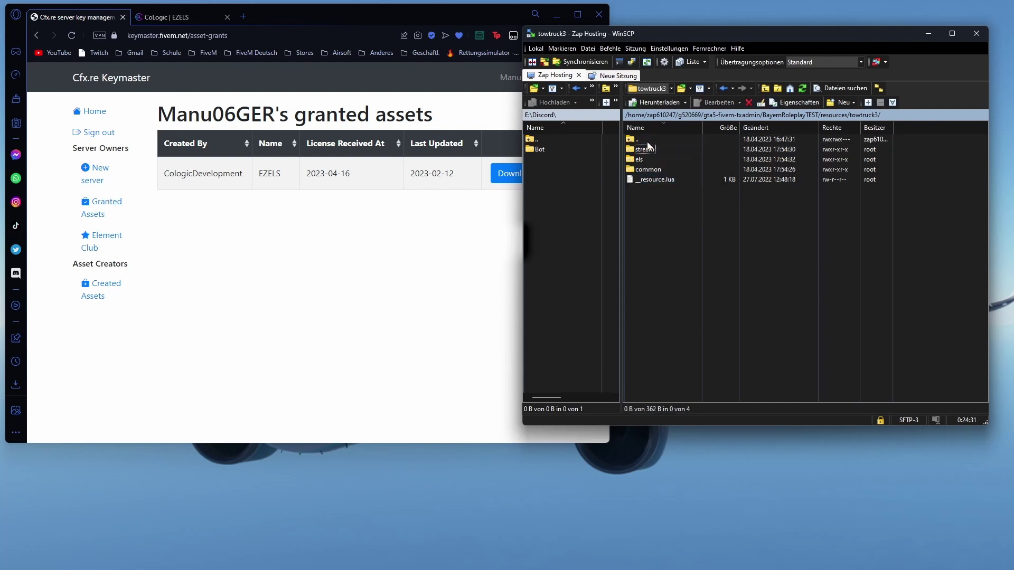
double_click(667, 159)
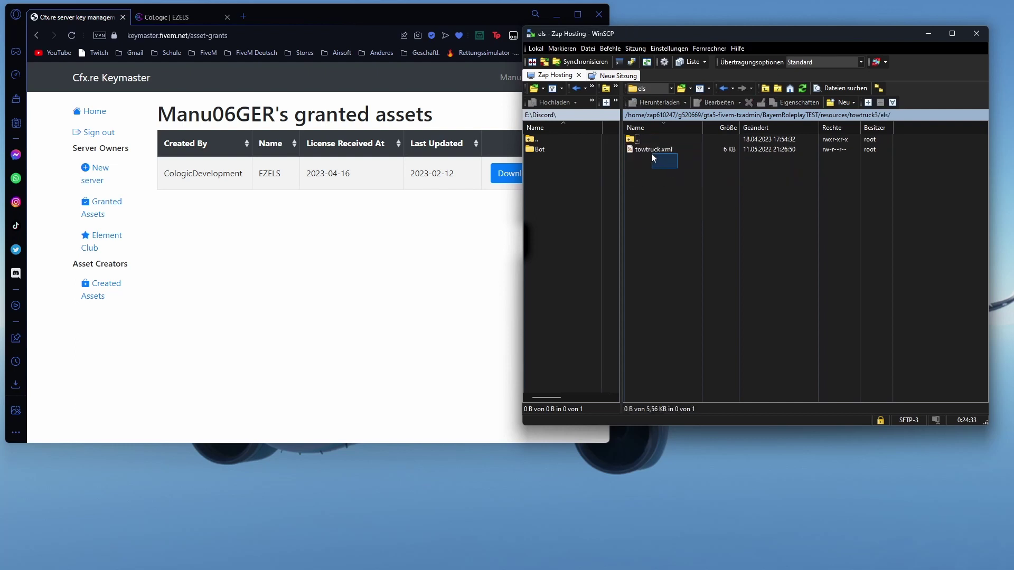
drag(651, 154, 641, 150)
click(666, 175)
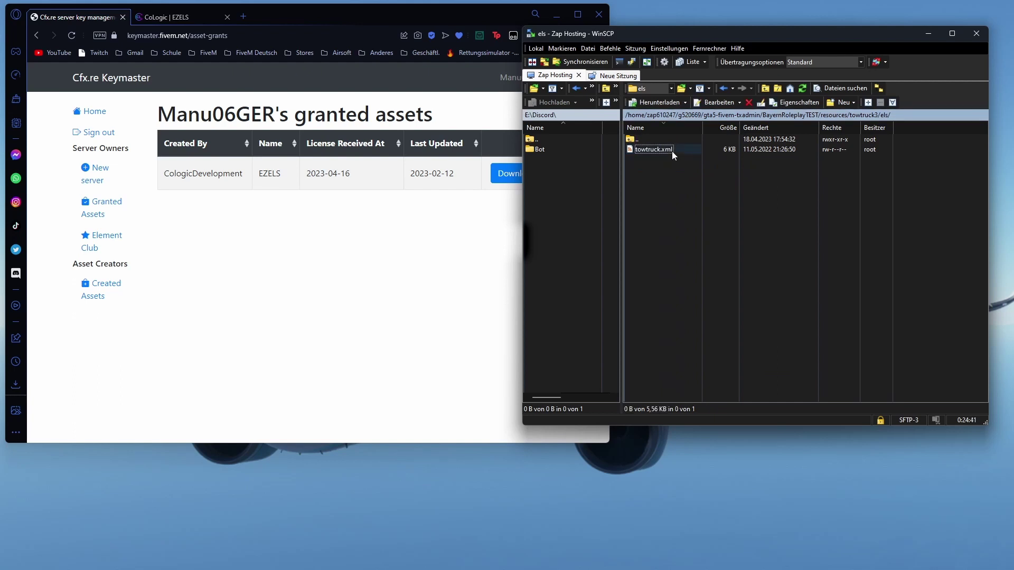
double_click(657, 138)
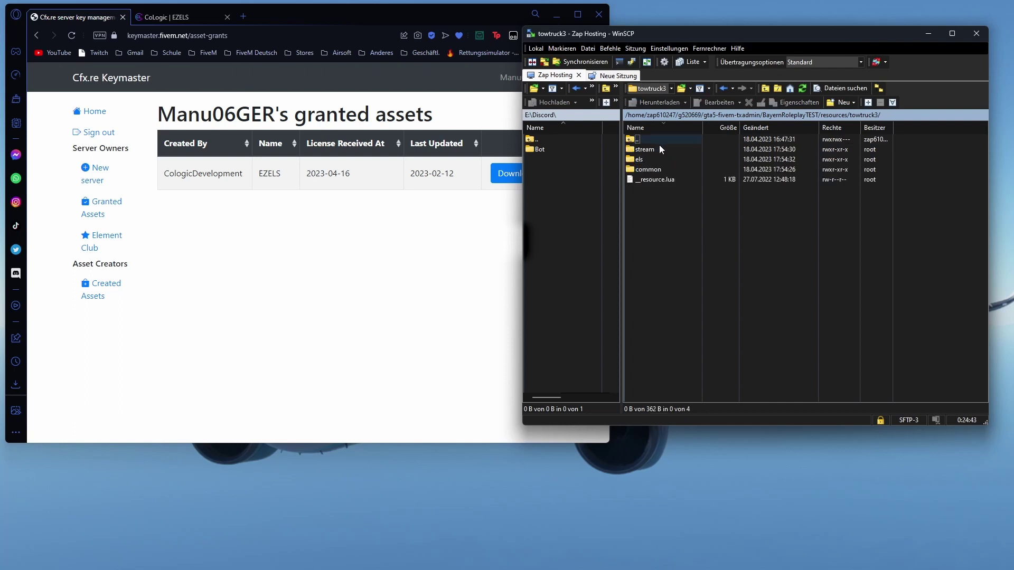
In the stream folder, rename towtruck+hi.ytd to falke+hi.ytd
double_click(652, 149)
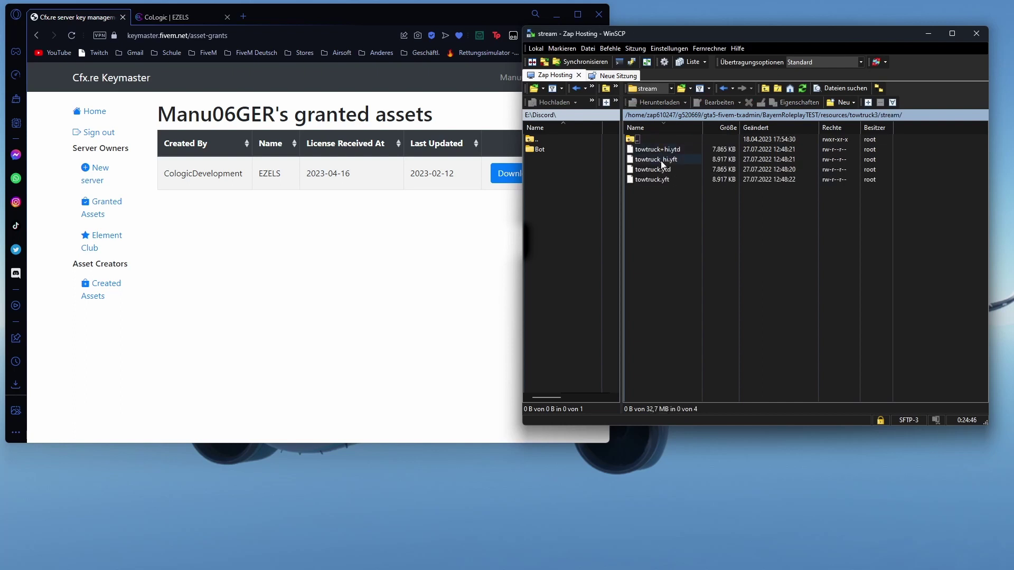
click(657, 149)
click(659, 150)
drag(659, 149, 637, 150)
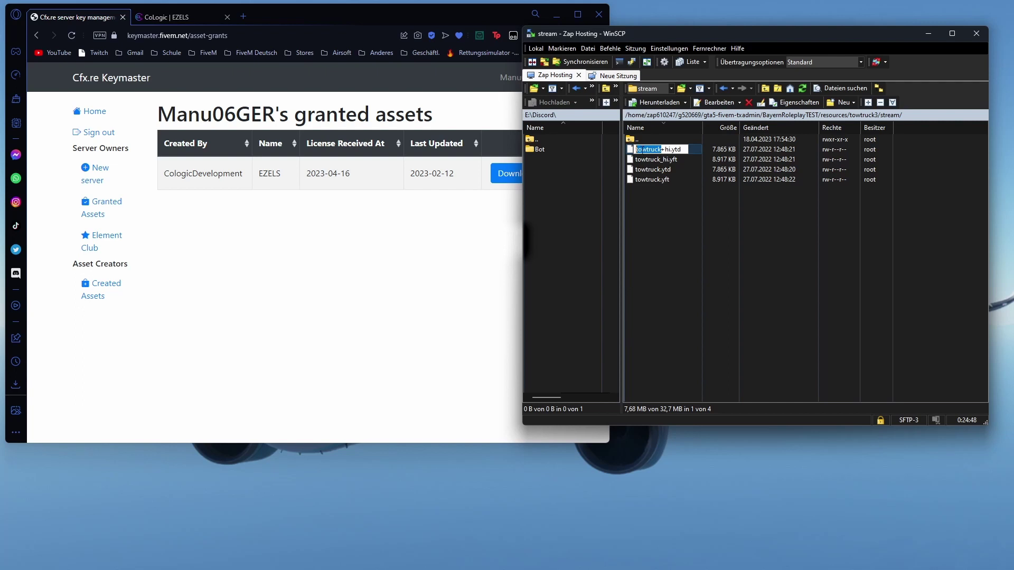
text(fvalke)
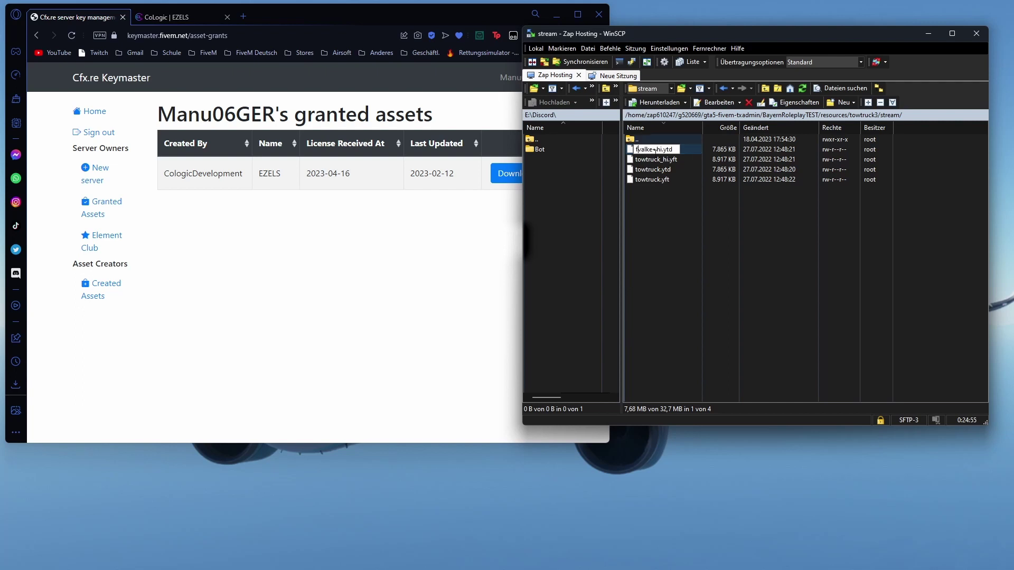
key(BackSpace)
key(Return)
Rename towtruck_hi.yft to falke_hi.yft in the stream folder
click(669, 150)
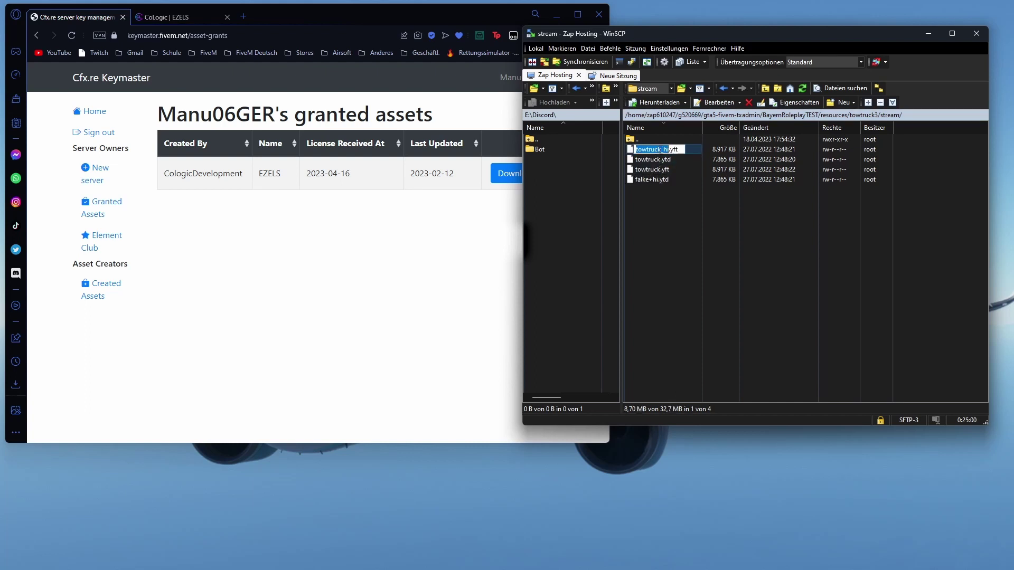
text(falke)
drag(650, 150, 657, 150)
key(Return)
Rename towtruck.ytd to falke.ytd and towtruck.yft to falke.yft in the stream folder
click(653, 149)
click(653, 150)
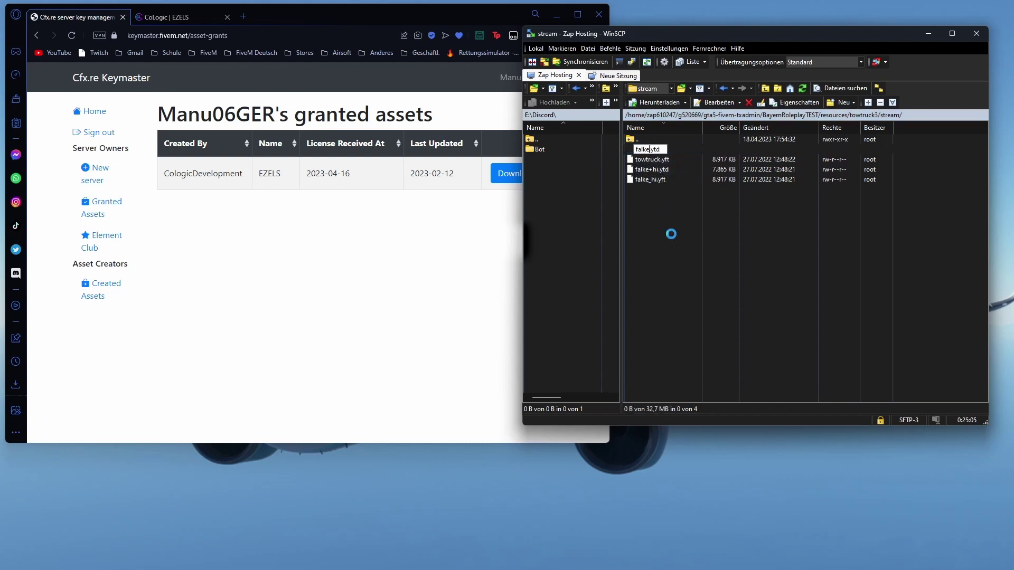
text(falke)
key(Return)
click(664, 150)
click(664, 150)
text(falke)
key(Return)
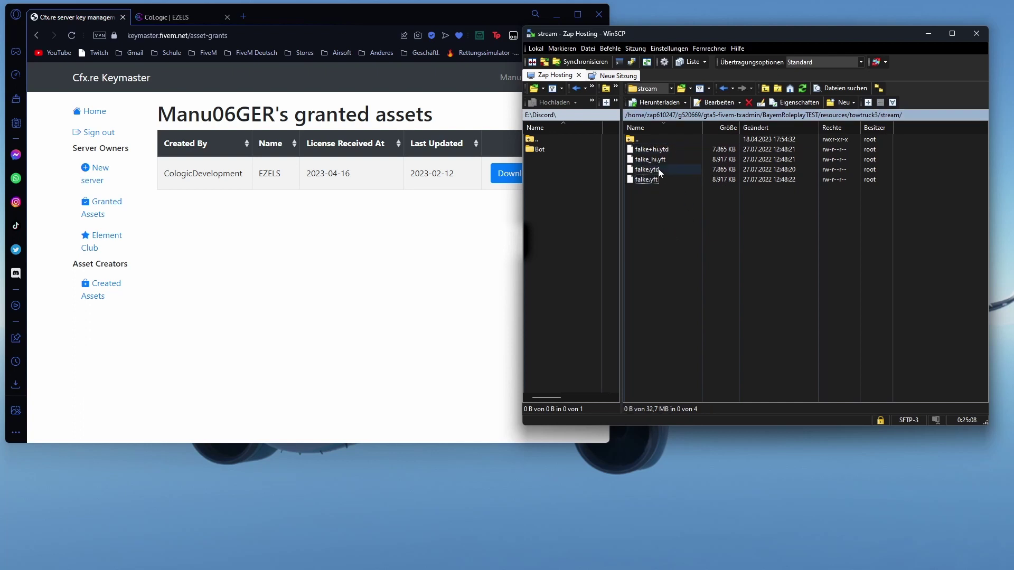
In the els folder, rename towtruck.xml to falke.xml
key(BackSpace)
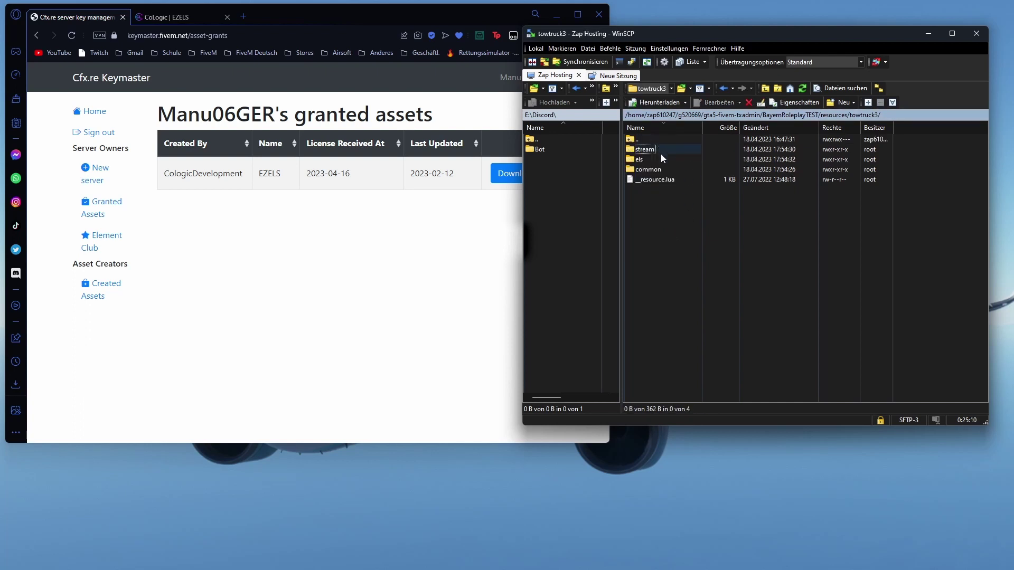
double_click(662, 150)
click(660, 151)
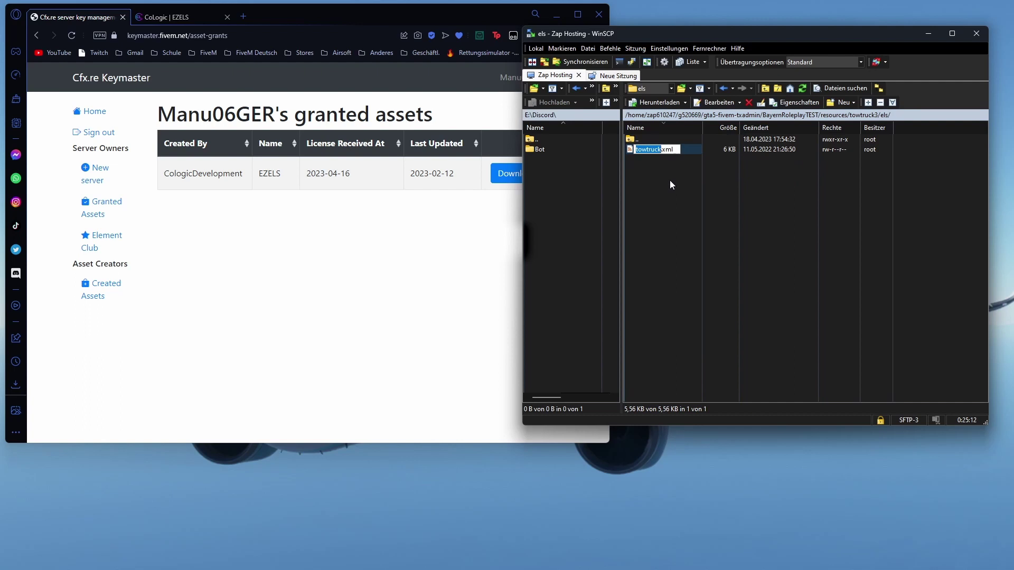
text(falke)
key(Return)
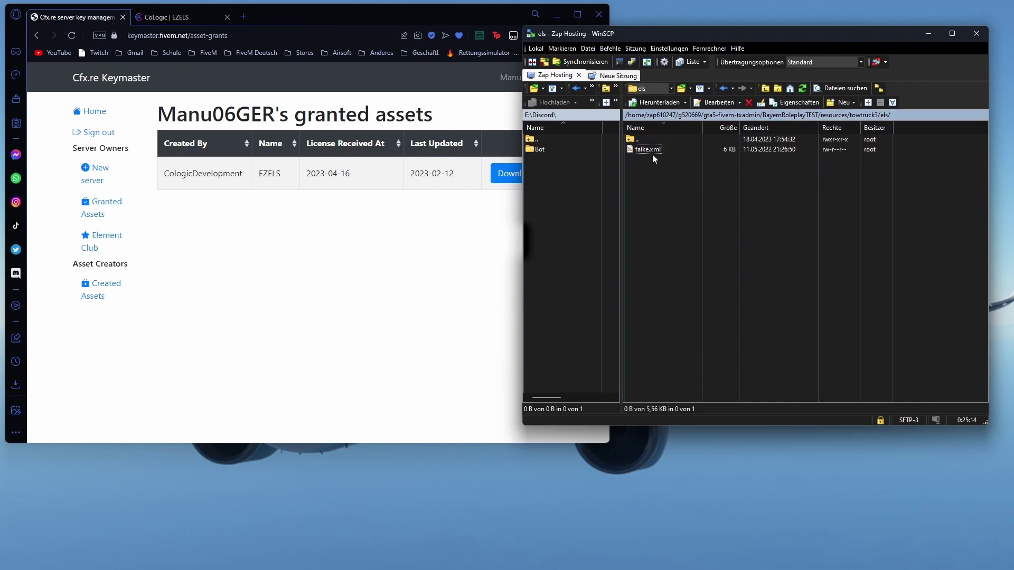
Open vehicles.meta, carvariations.meta and carcols.meta from the common folder for editing in Visual Studio Code
double_click(685, 140)
double_click(661, 171)
drag(705, 222, 658, 153)
right_click(657, 153)
click(703, 174)
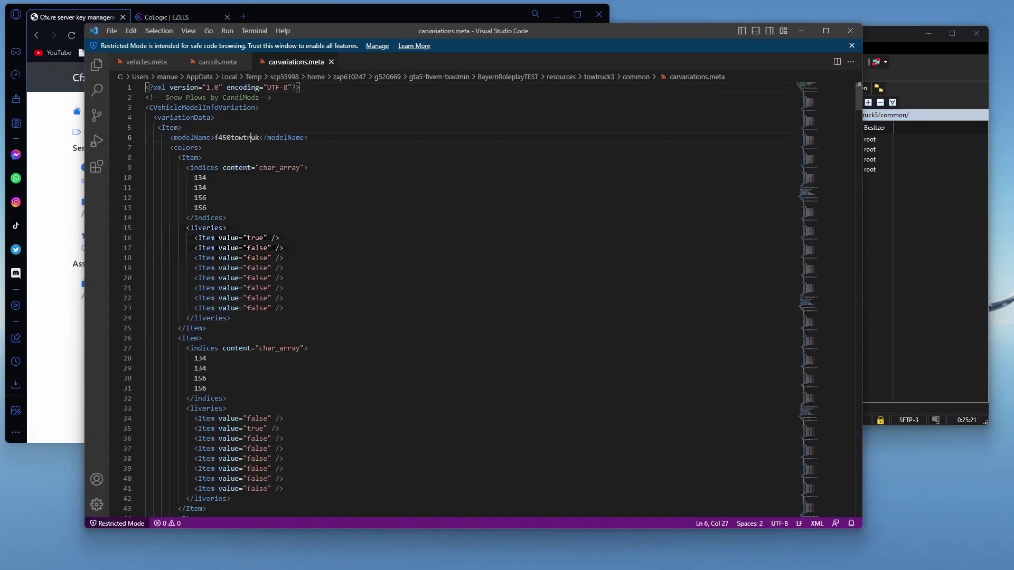
In carcols.meta, set the name of the siren item with id 500 to falke
click(214, 62)
right_click(213, 63)
click(161, 52)
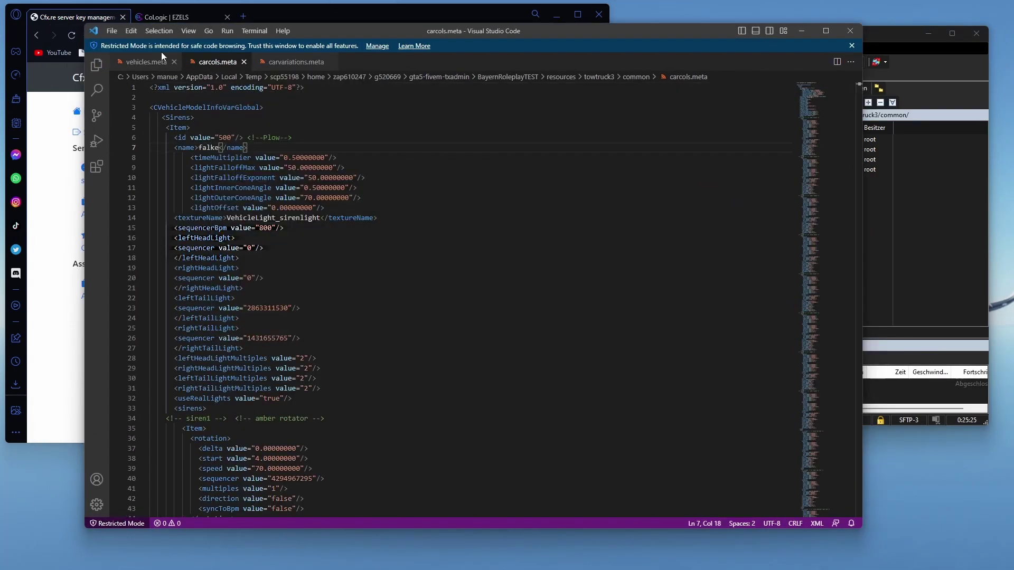
In vehicles.meta, set the modelName, txdName, handlingId and gameName values to falke
click(146, 62)
double_click(228, 167)
key(ctrl+v)
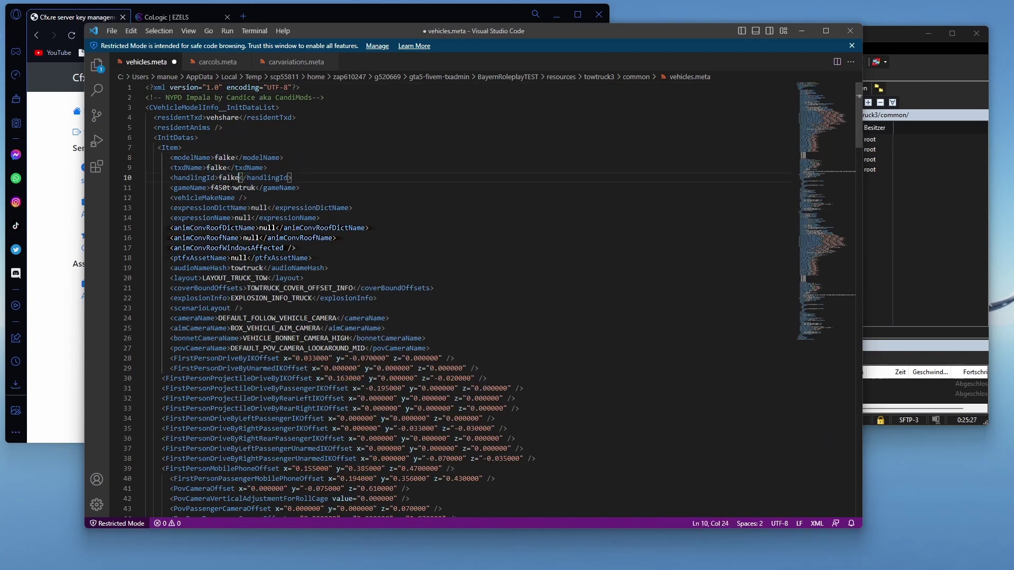
double_click(233, 187)
key(ctrl+v)
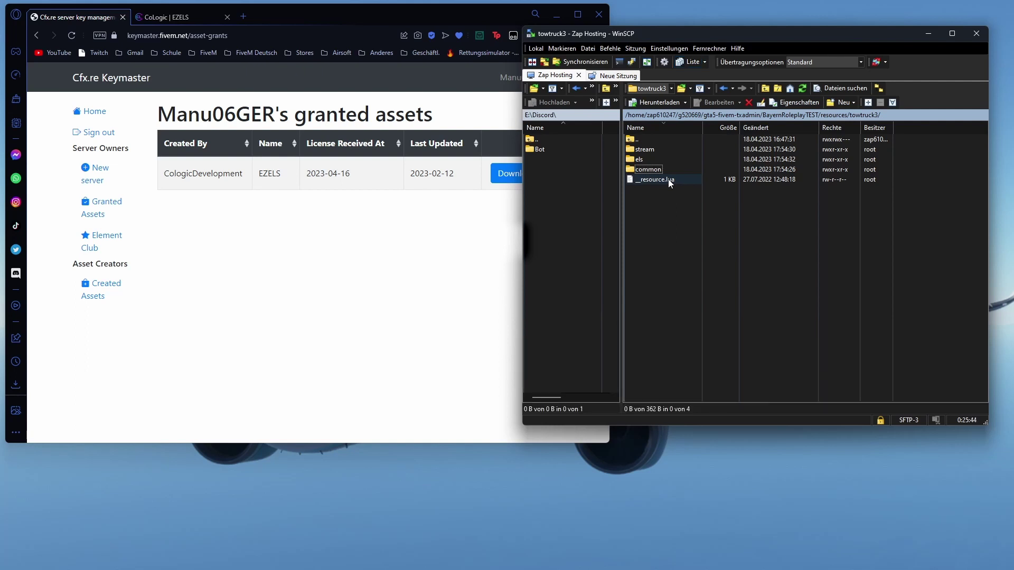
Rename __resource.lua in the towtruck3 folder to fxmanifest.lua
mouse_move(652, 191)
mouse_down()
mouse_move(655, 183)
mouse_move(643, 208)
mouse_up()
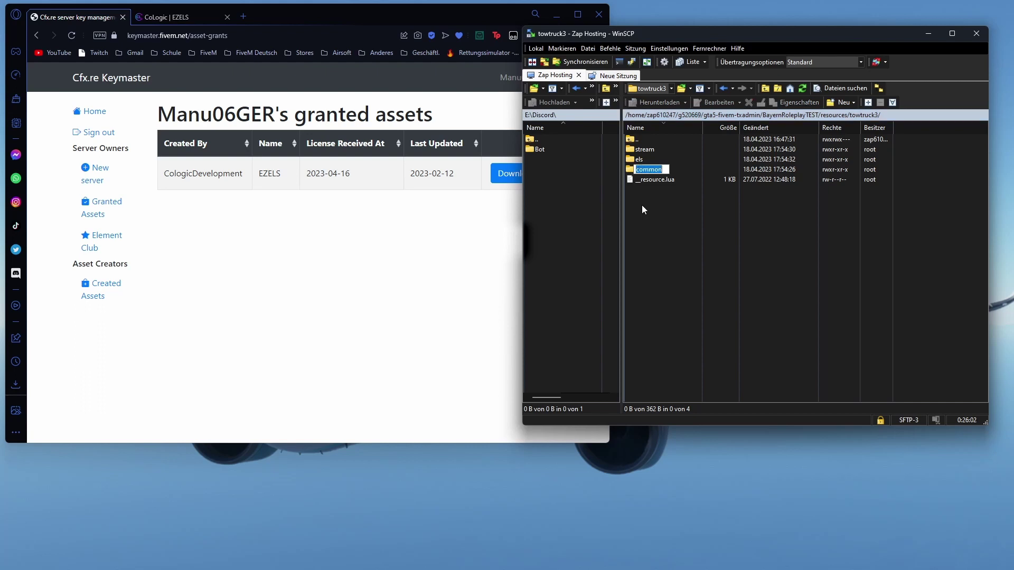
click(652, 181)
click(652, 183)
text(fx)
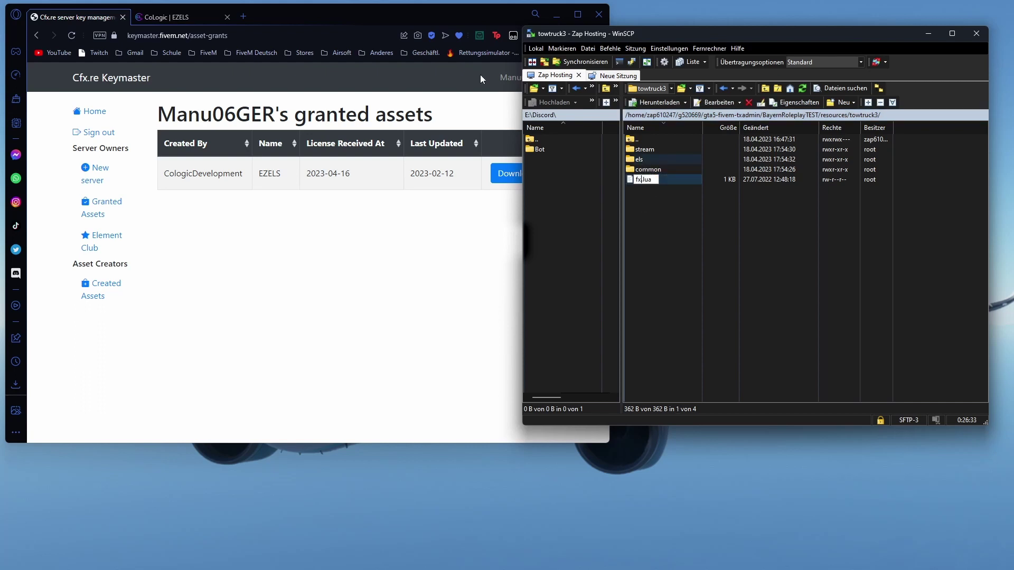
text(manifest)
key(Return)
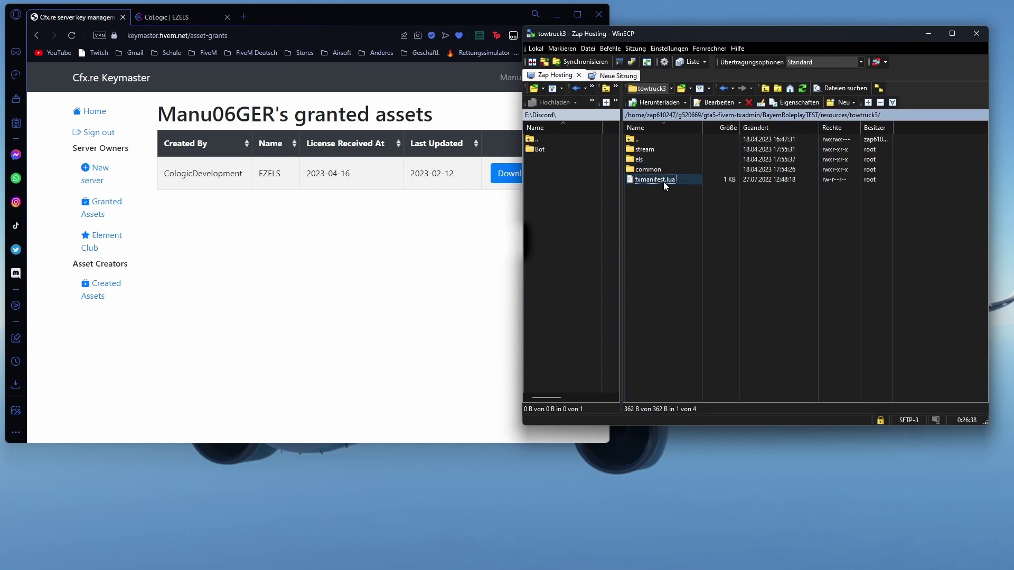
Open fxmanifest.lua from the towtruck3 folder for editing in Visual Studio Code
double_click(664, 182)
click(260, 97)
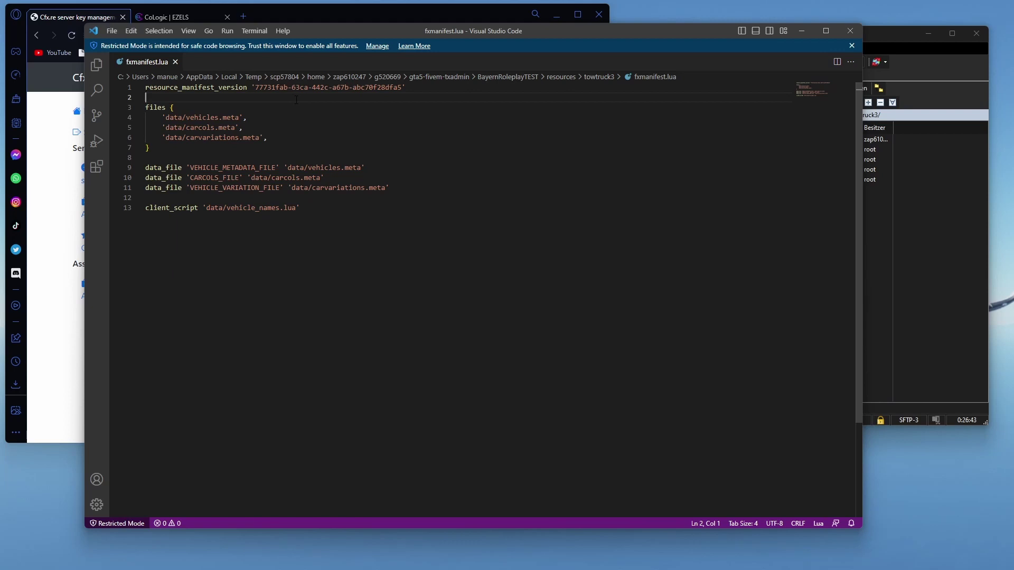
drag(365, 34, 477, 46)
Copy the fx_version 'cerulean' and game 'gta5' lines from the FiveM Docs page on creating a first script in Lua
click(244, 15)
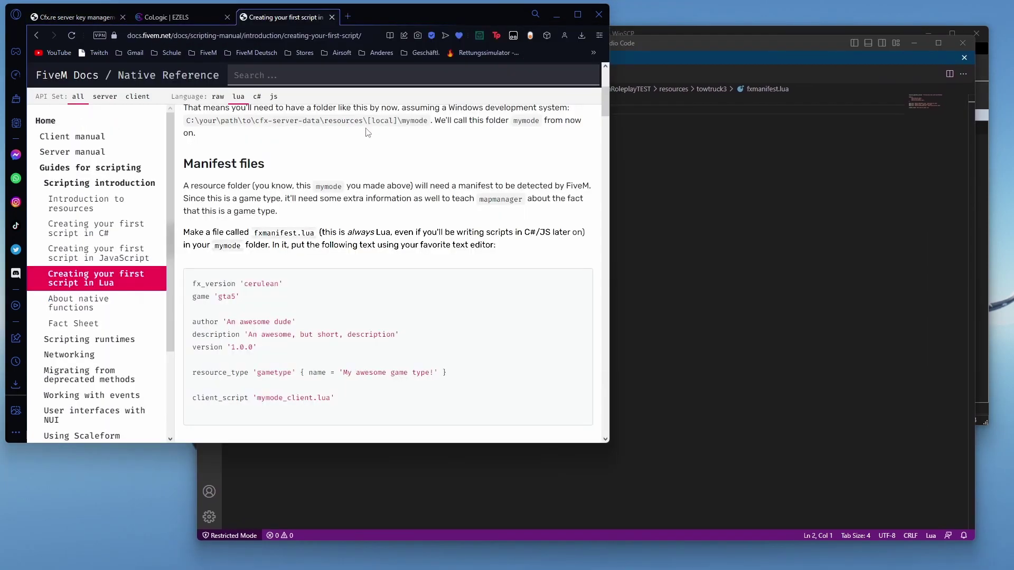
scroll(369, 132, down, 2)
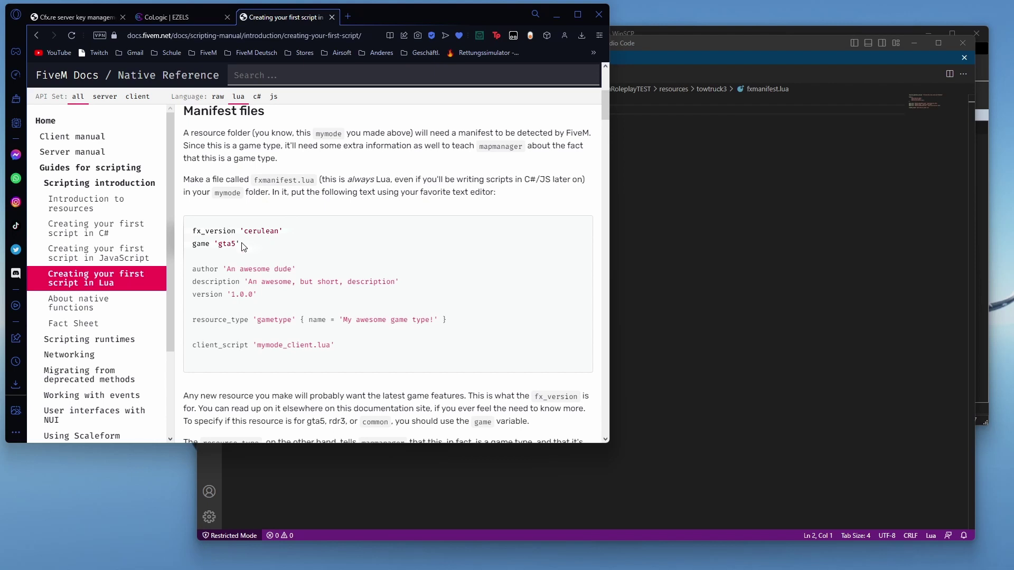
mouse_move(193, 231)
mouse_down()
mouse_move(283, 233)
mouse_move(193, 244)
mouse_move(213, 241)
mouse_move(193, 230)
mouse_up()
key(ctrl+c)
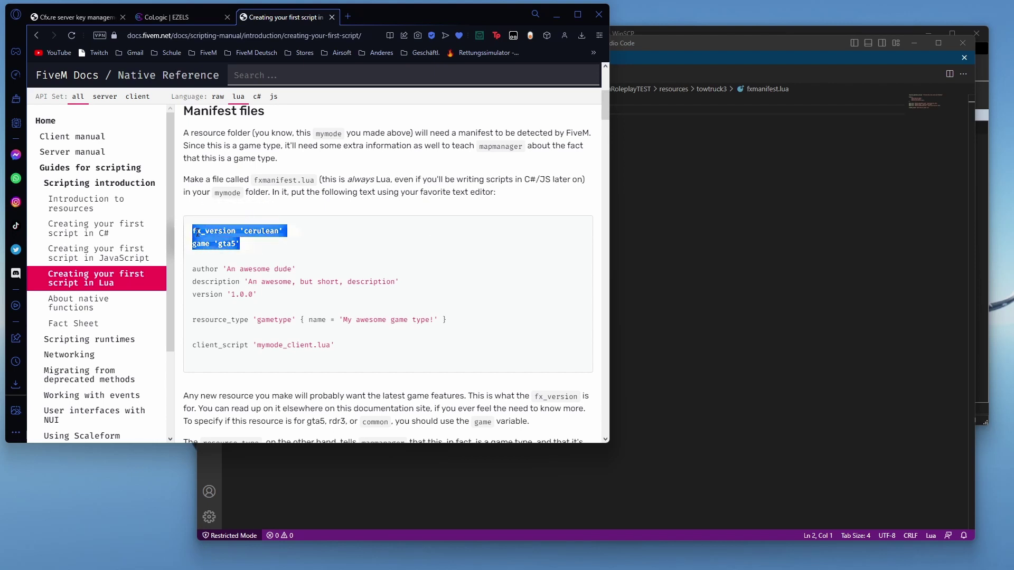
Insert the copied fx_version and game lines between resource_manifest_version and the files block in fxmanifest.lua, and save the file
key(alt+Tab)
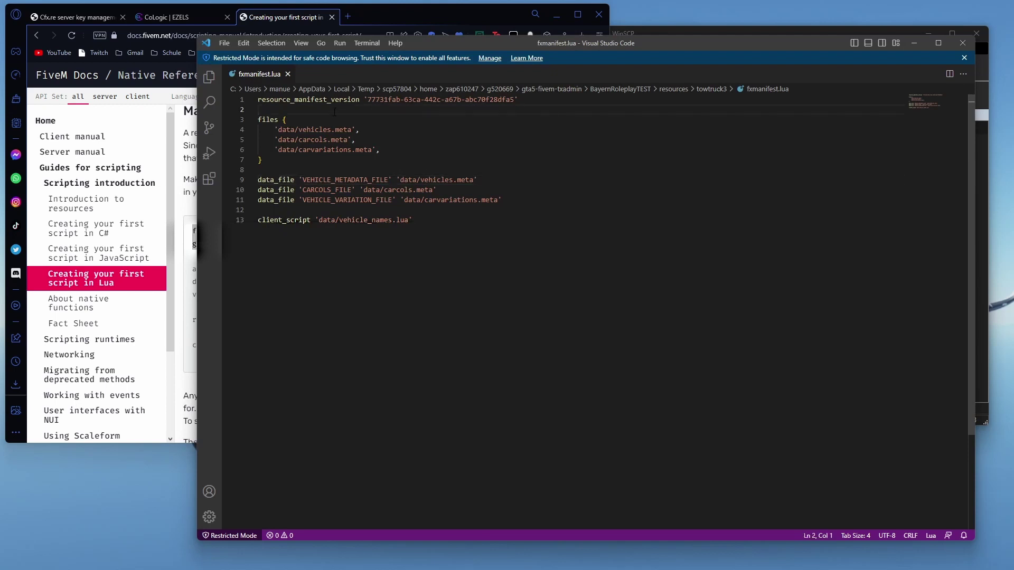
key(Return)
key(ctrl+v)
key(Return)
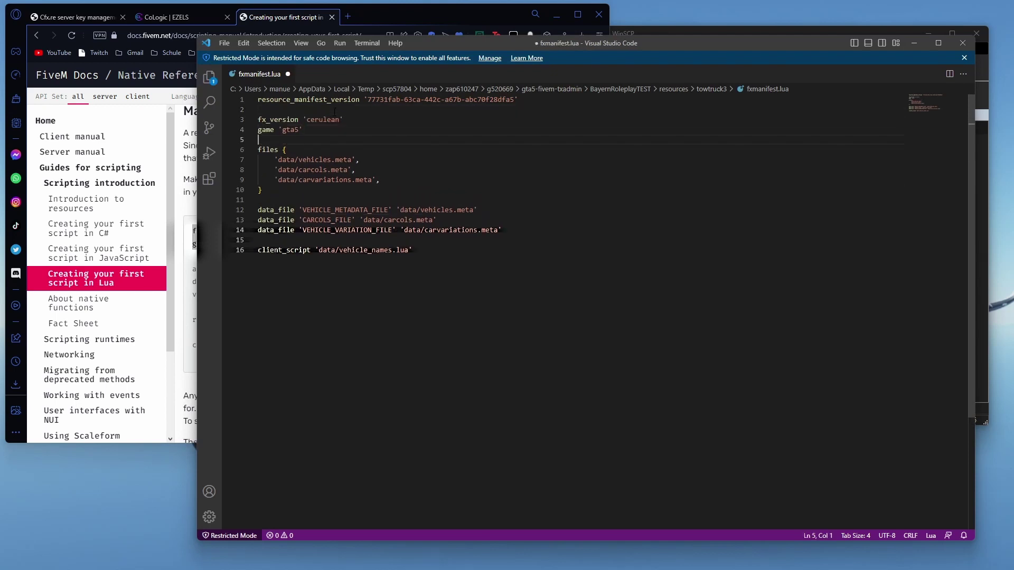
key(ctrl+s)
Delete the client_script line for data/vehicle_names.lua at the end of fxmanifest.lua
drag(258, 150, 365, 166)
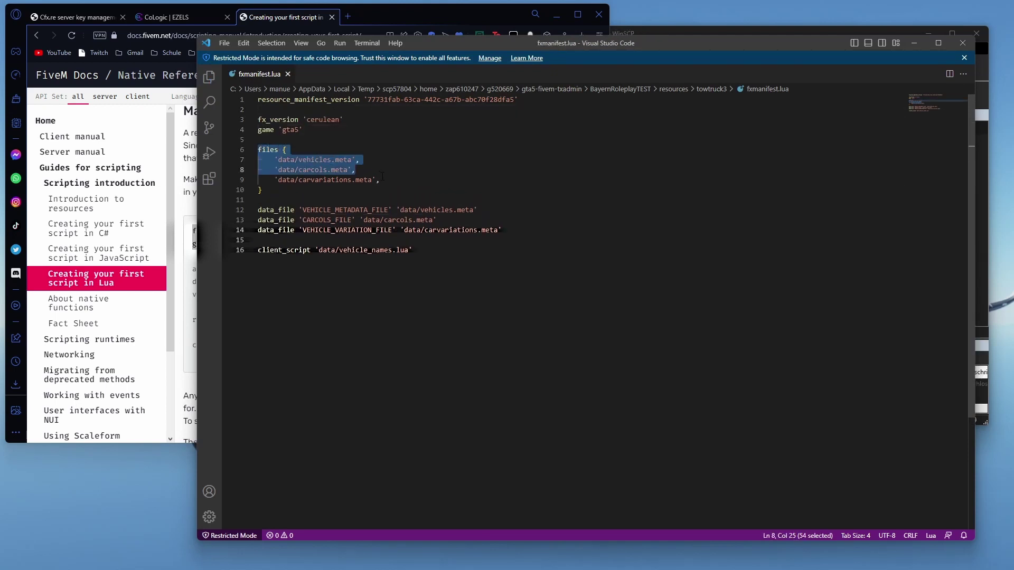
drag(275, 210, 503, 229)
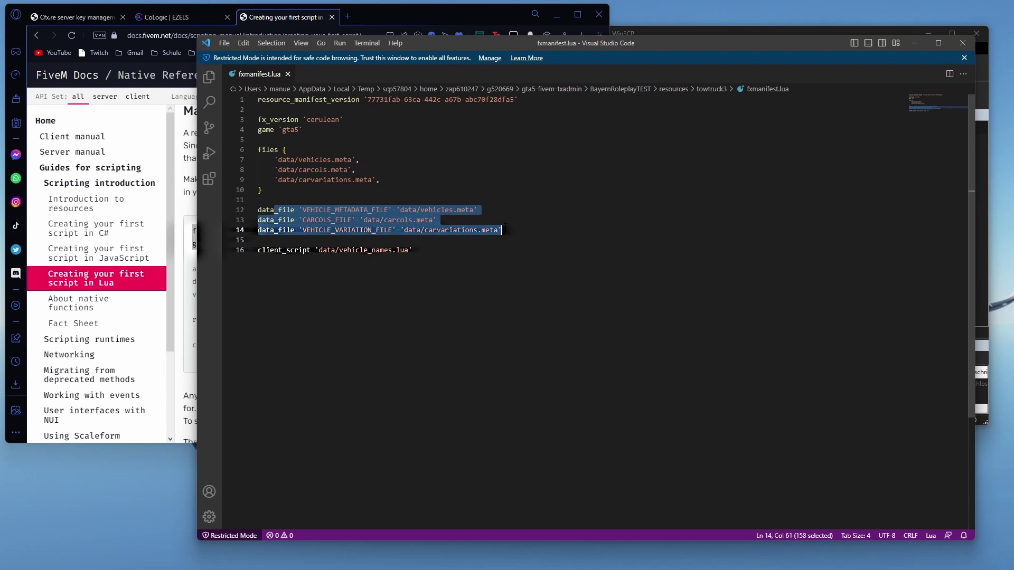
drag(257, 250, 410, 250)
click(258, 250)
key(shift+End)
key(BackSpace)
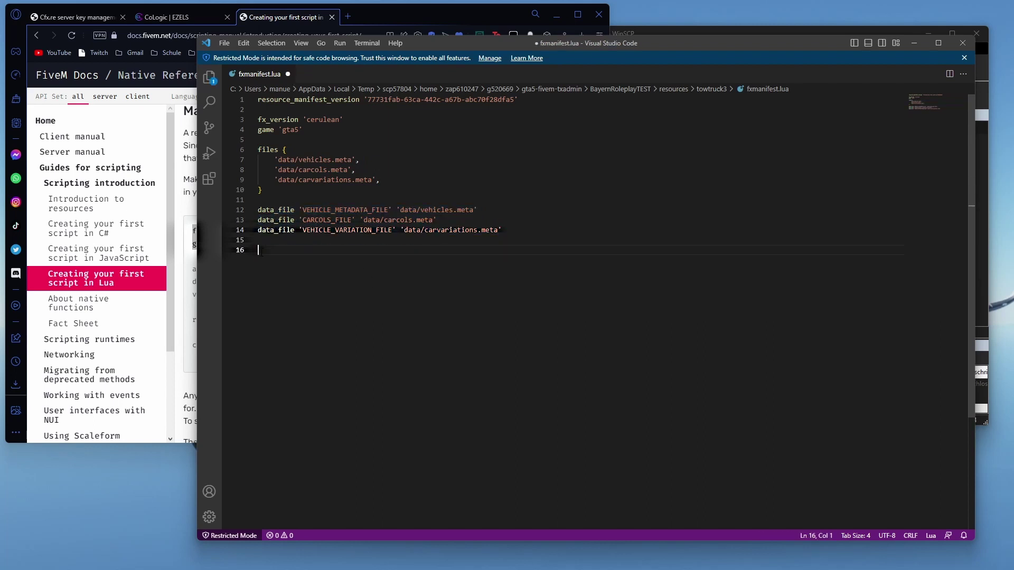
key(BackSpace)
Remove the data/ prefix from the vehicles.meta, carcols.meta and carvariations.meta paths in the files block and the data_file lines
click(290, 160)
drag(278, 160, 294, 180)
key(BackSpace)
key(BackSpace)
key(BackSpace)
drag(421, 210, 401, 210)
key(BackSpace)
key(BackSpace)
drag(381, 220, 404, 229)
key(BackSpace)
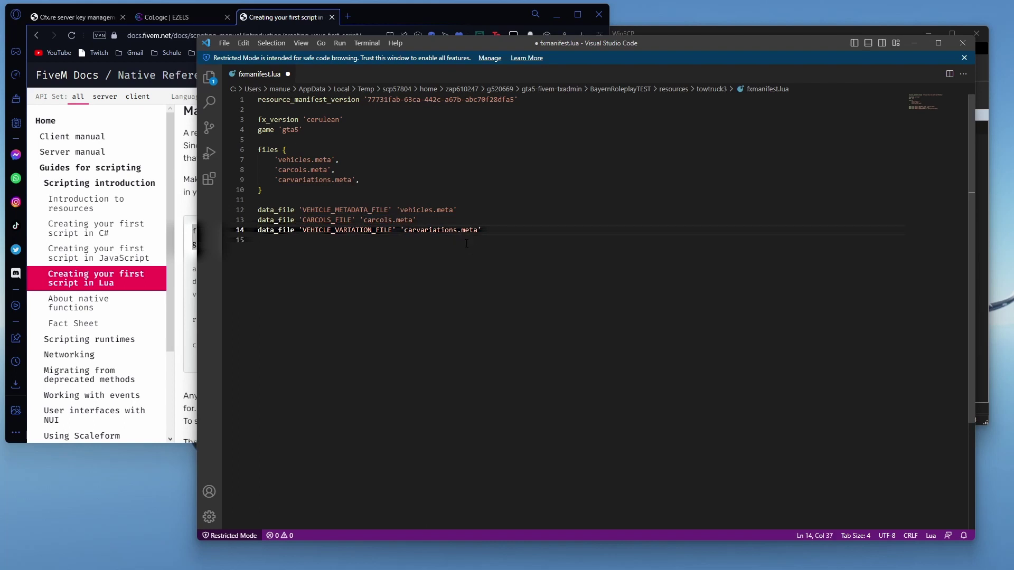
Add the line is_els 'true' at the end of fxmanifest.lua, and save the file
click(467, 243)
key(Return)
text(is_els)
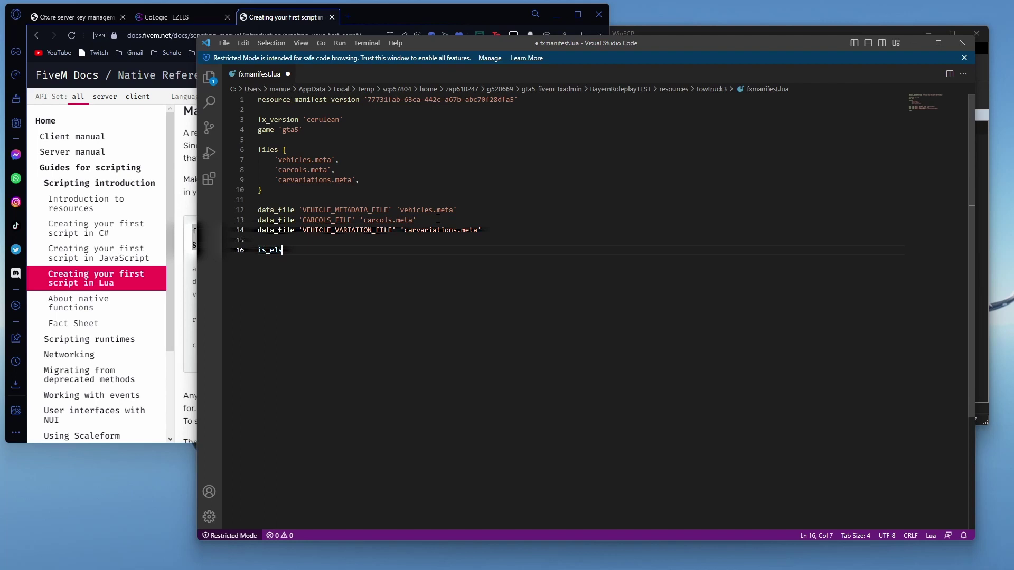
text( 'true')
key(ctrl+s)
key(Up)
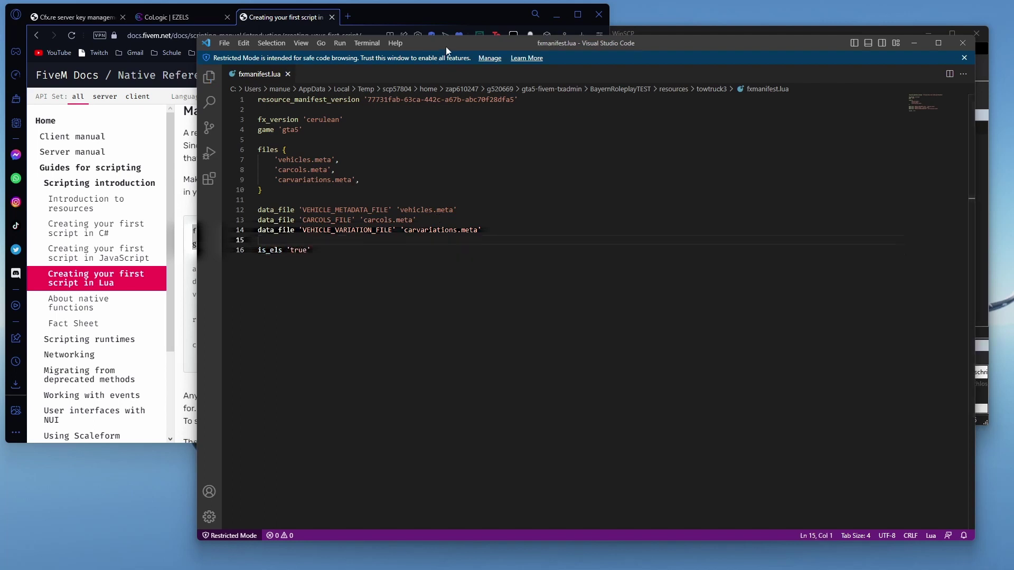
Compare the meta file paths in fxmanifest.lua with the folder structure of towtruck3 in WinSCP
drag(445, 47, 344, 53)
drag(622, 49, 571, 48)
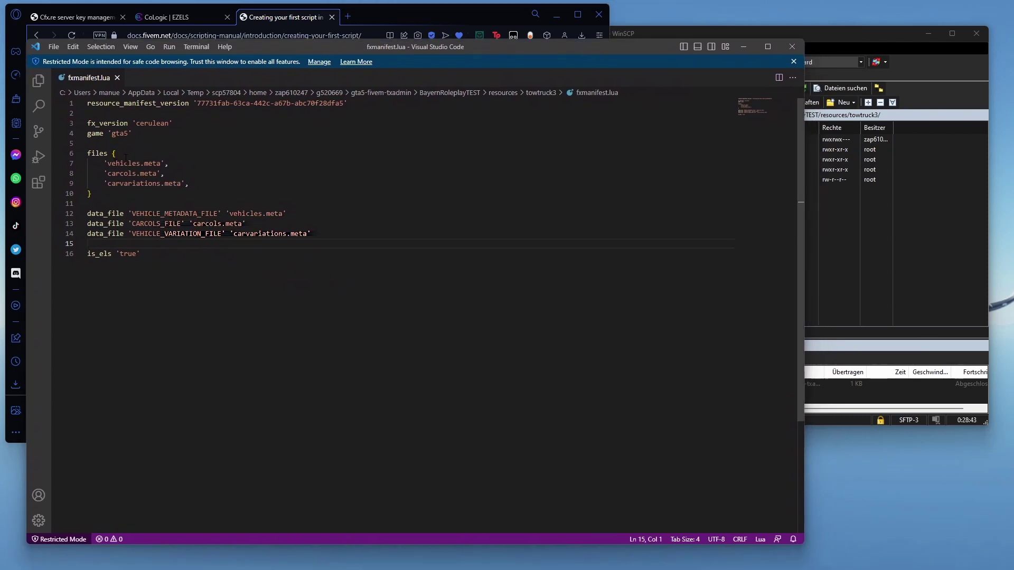
click(831, 224)
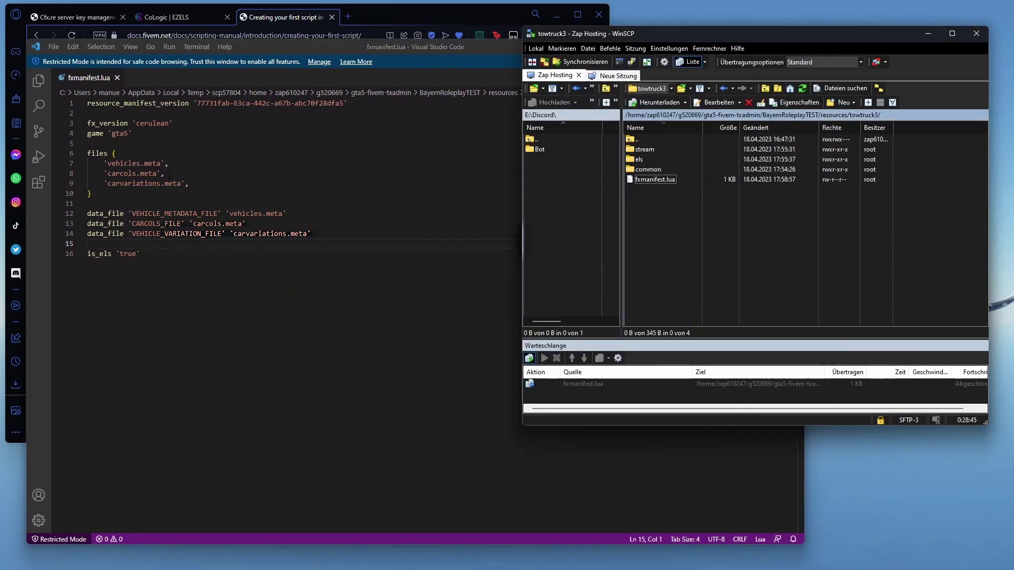
double_click(152, 164)
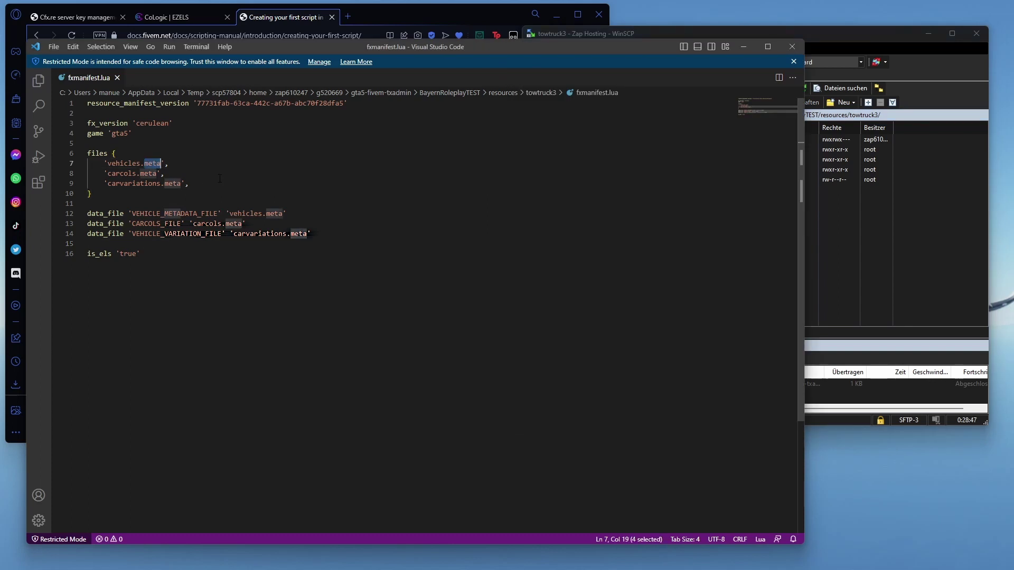